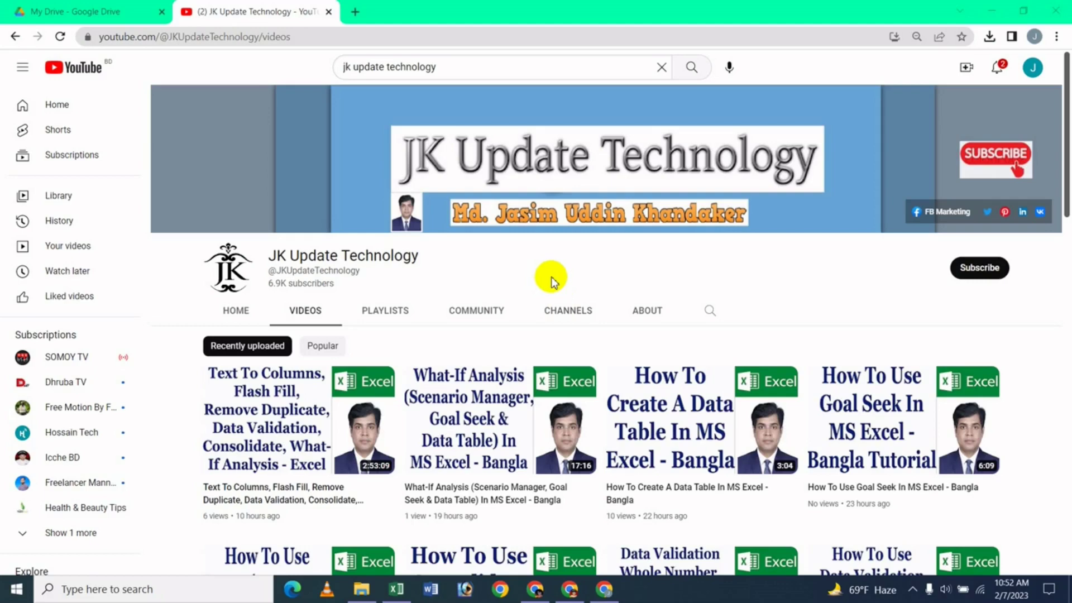
# Step: Switch from Chrome to the 'Group Ungroup In Excel' workbook with the monthly sales table
pyautogui.click(396, 589)
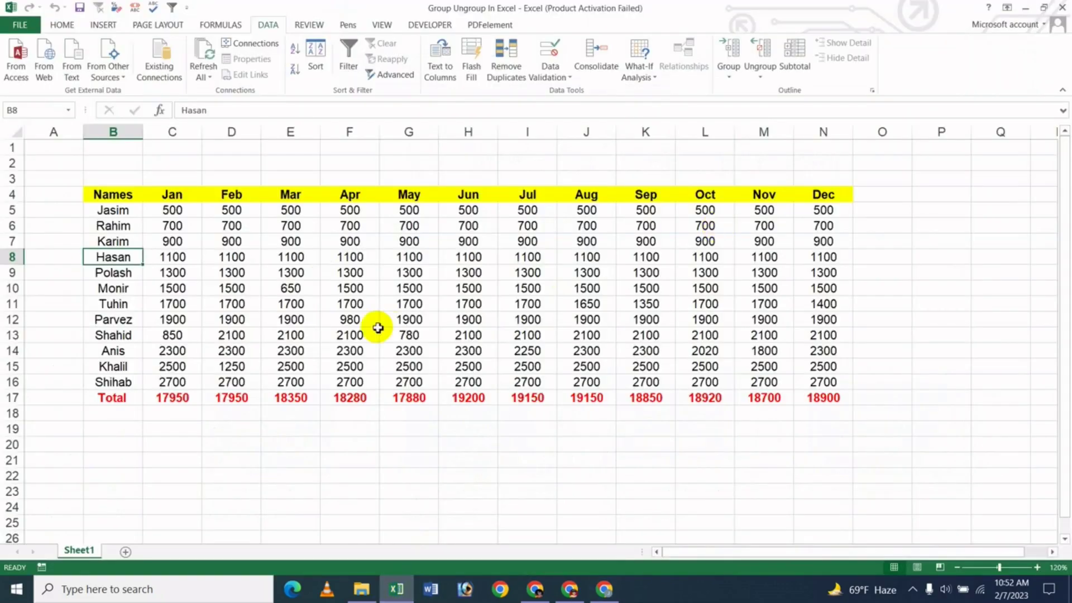
pyautogui.click(408, 288)
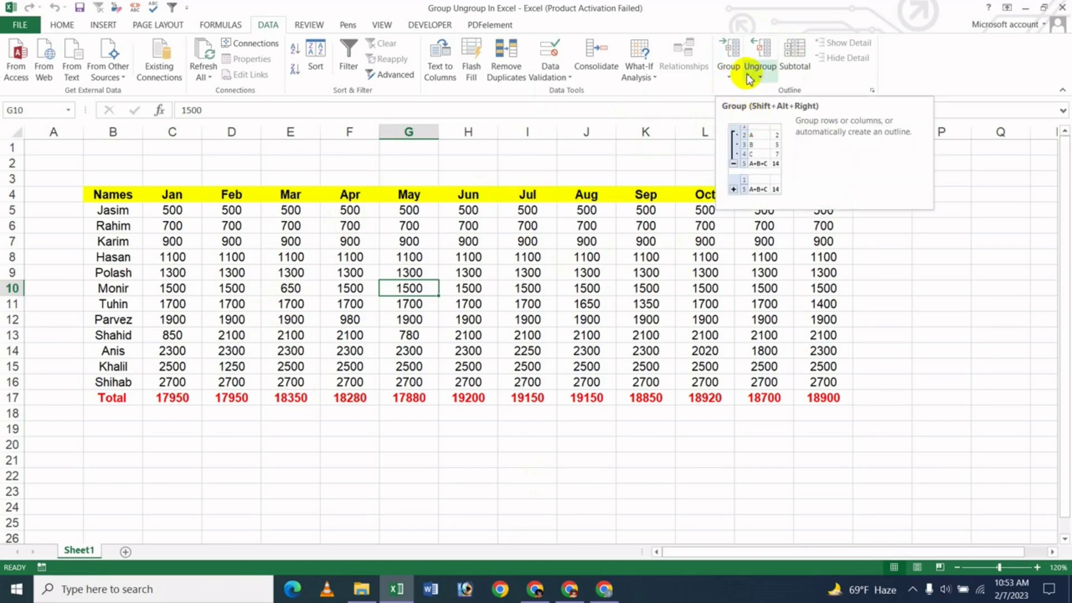
pyautogui.click(290, 257)
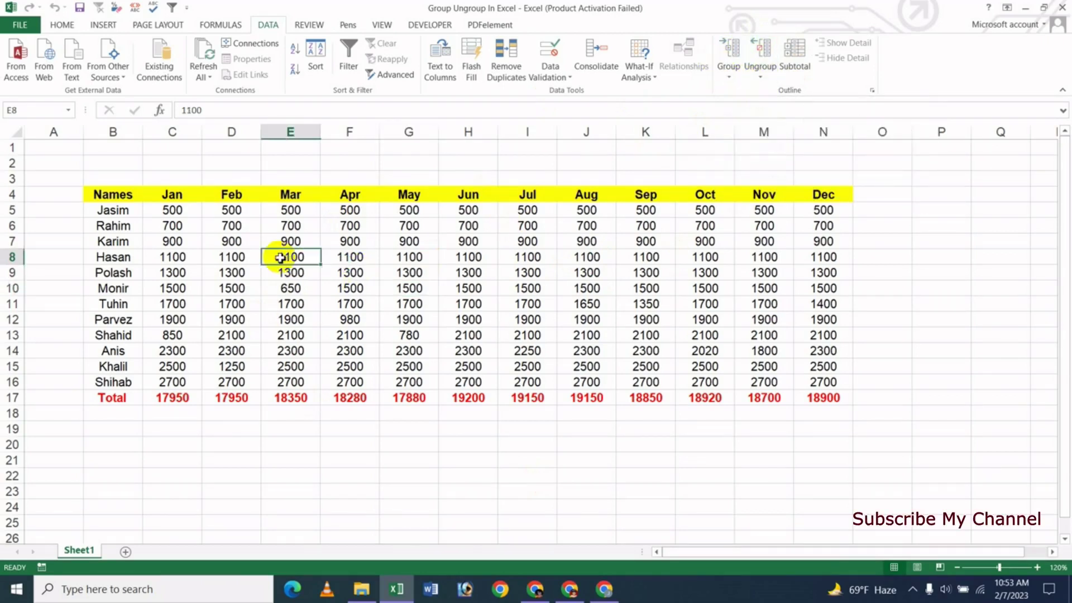
pyautogui.click(162, 272)
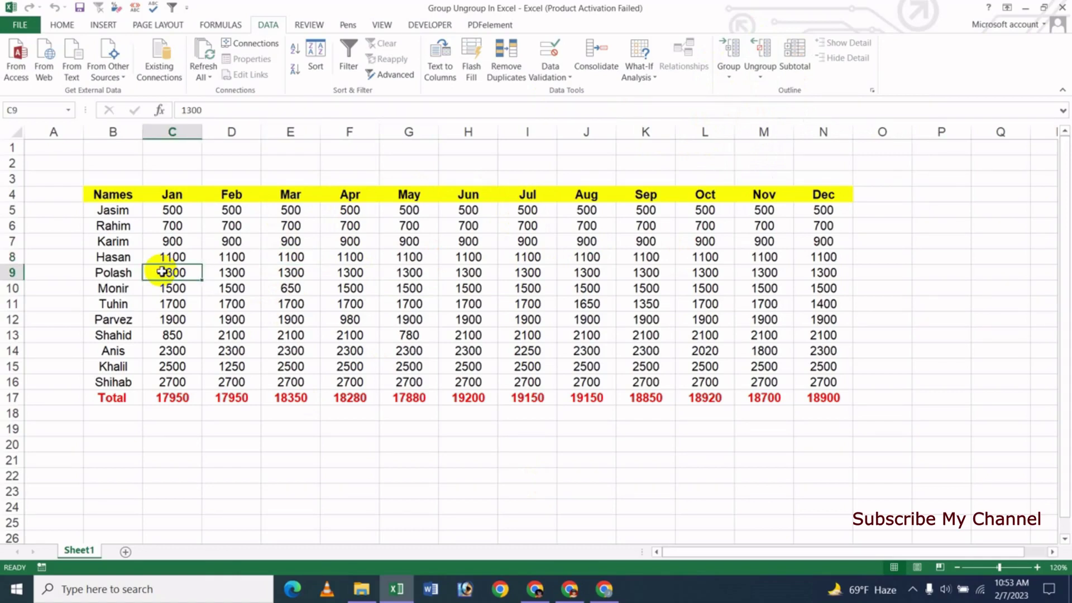
pyautogui.click(285, 289)
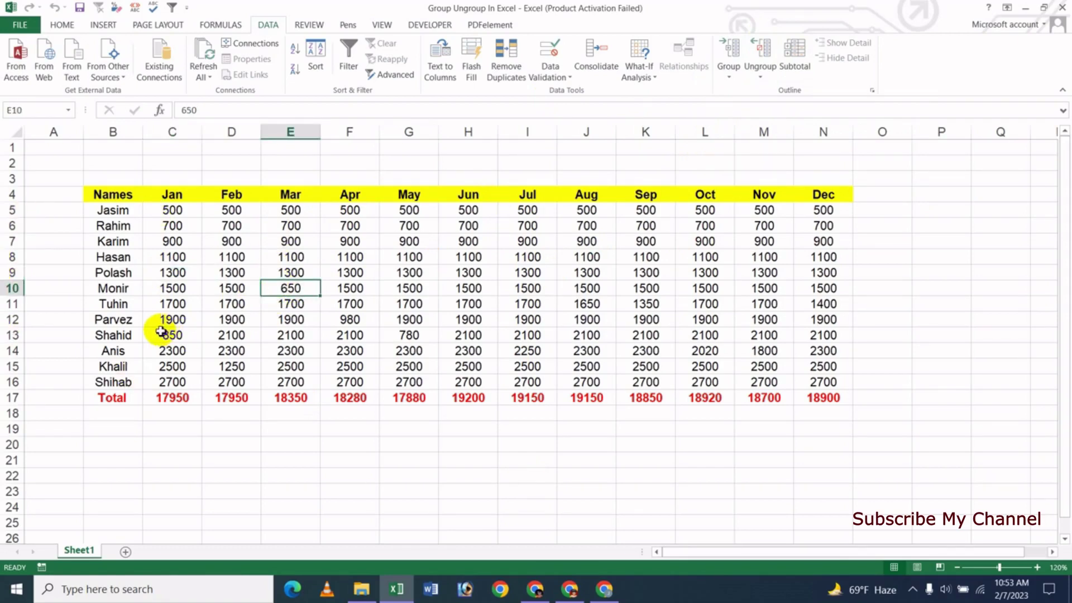
pyautogui.click(160, 270)
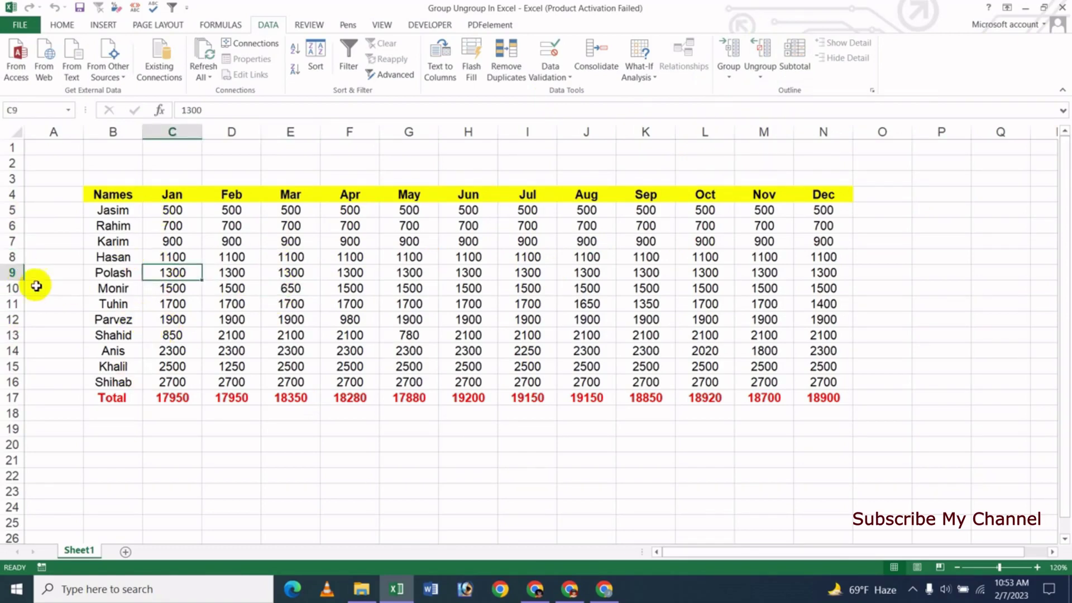
# Step: Group rows 7–11 (Karim to Tuhin) and collapse the group out of view
pyautogui.moveTo(13, 243); pyautogui.dragTo(13, 304)
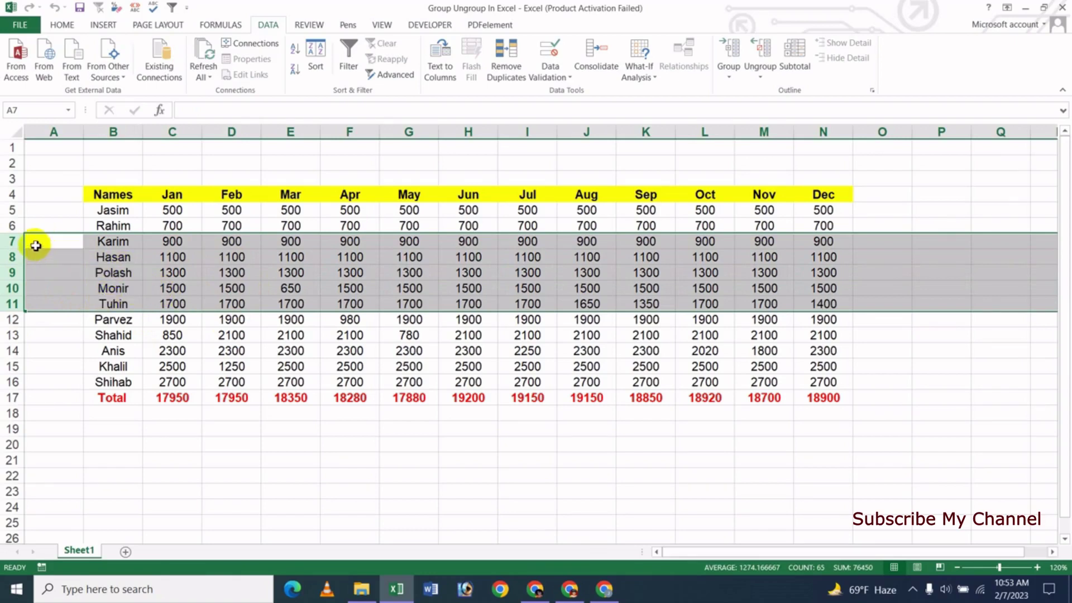
pyautogui.click(729, 74)
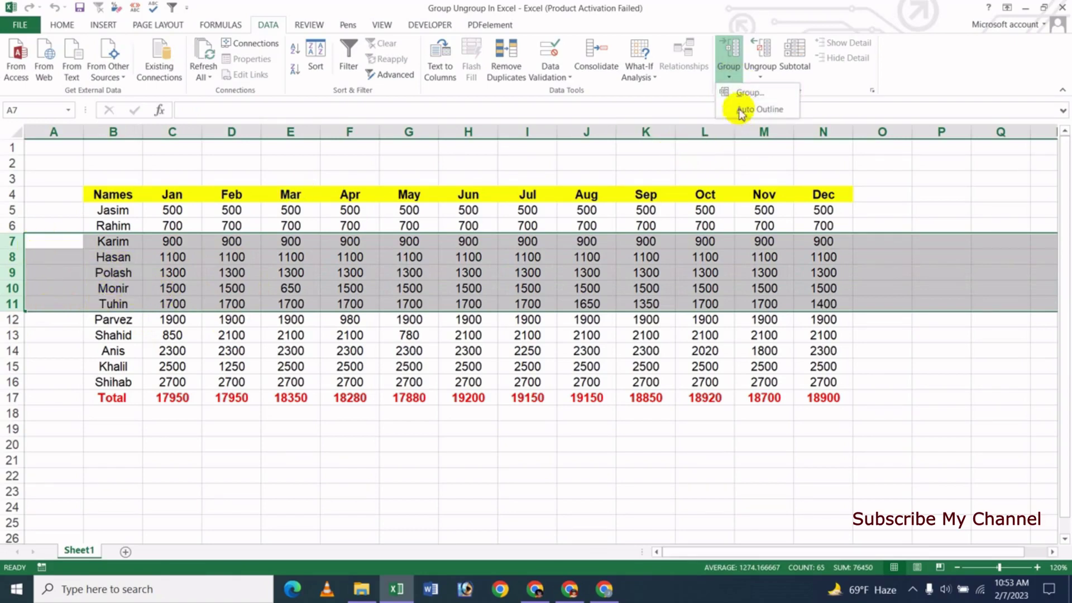
pyautogui.click(747, 93)
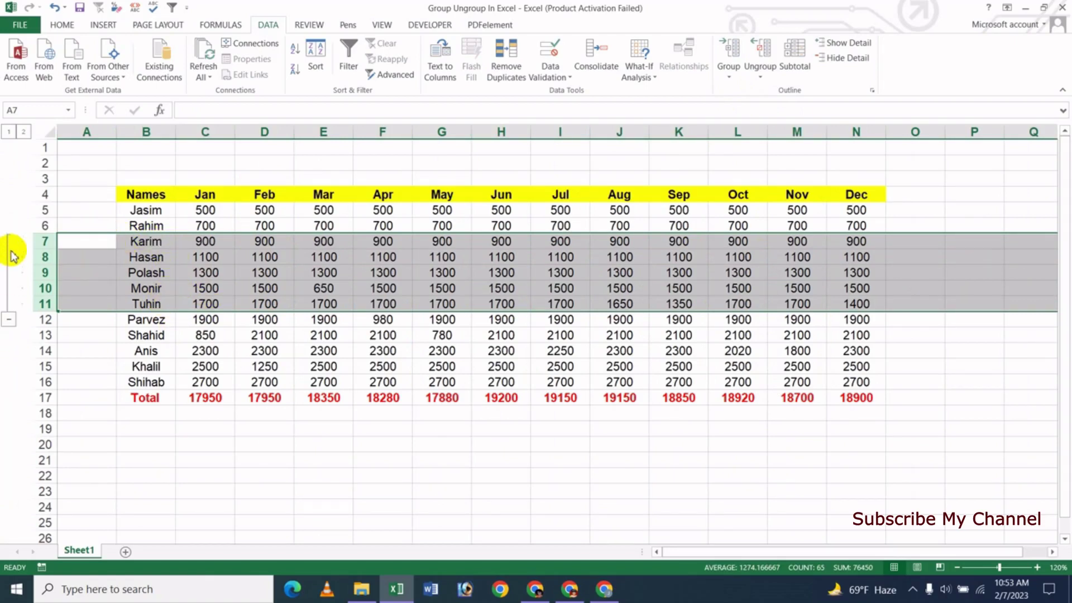
pyautogui.click(10, 320)
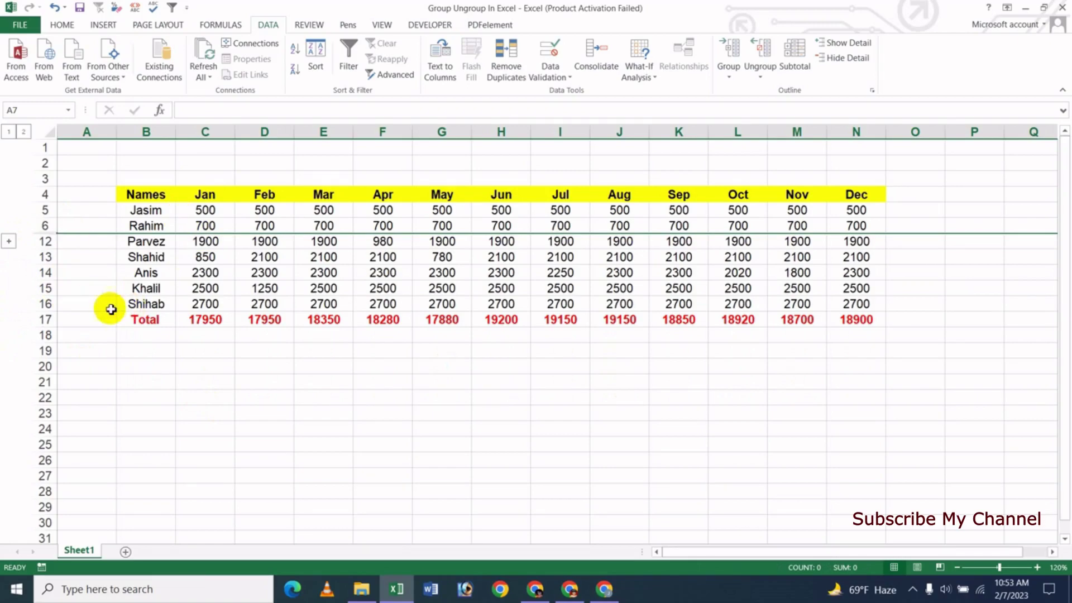
# Step: Expand the grouped rows 7–11, then hide and show their detail again
pyautogui.click(9, 243)
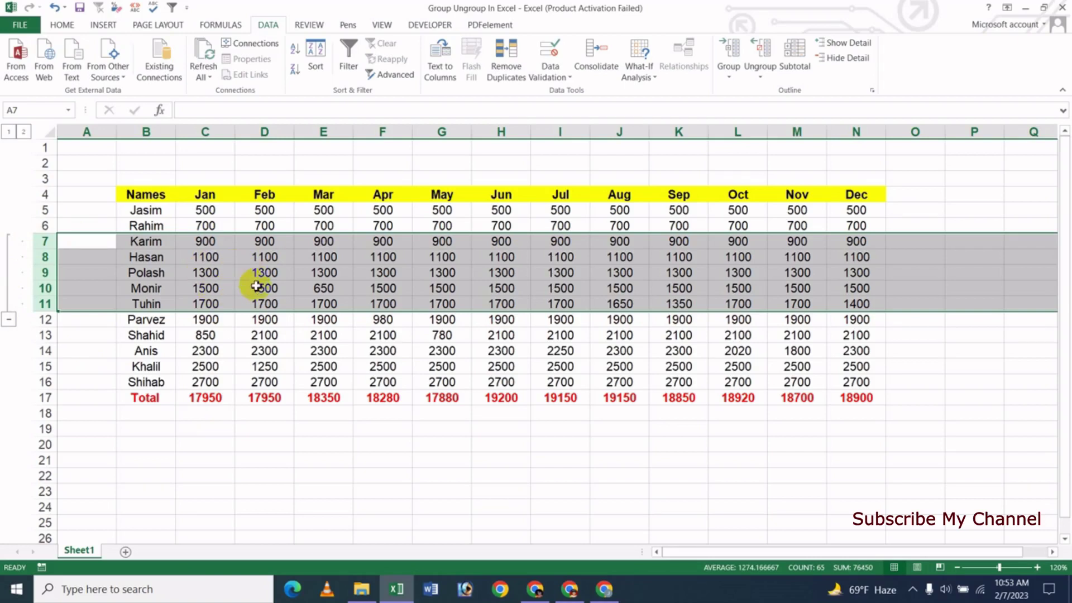
pyautogui.click(860, 66)
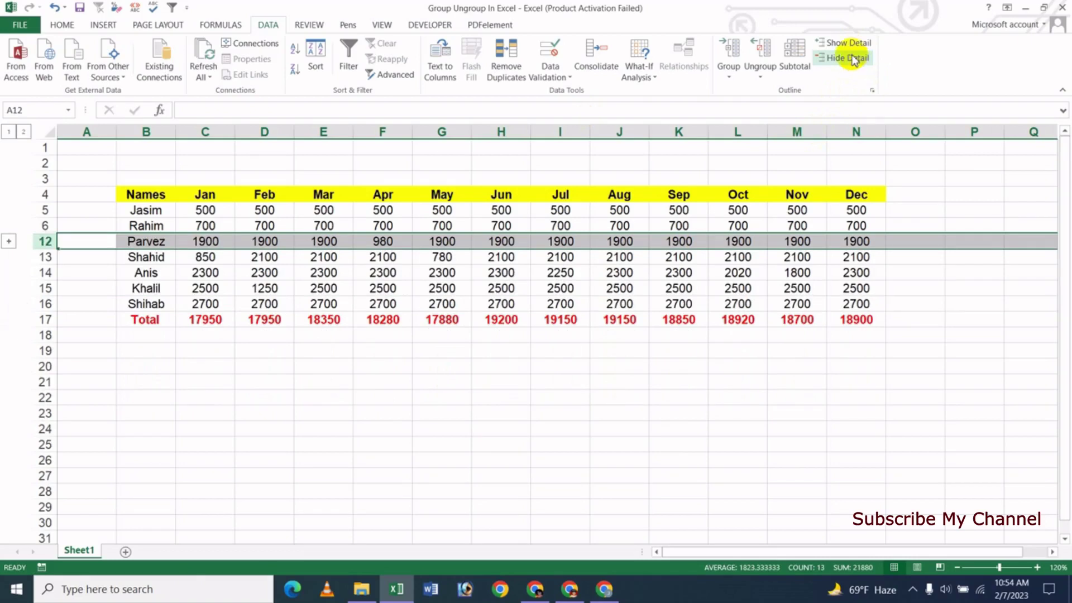
pyautogui.click(853, 49)
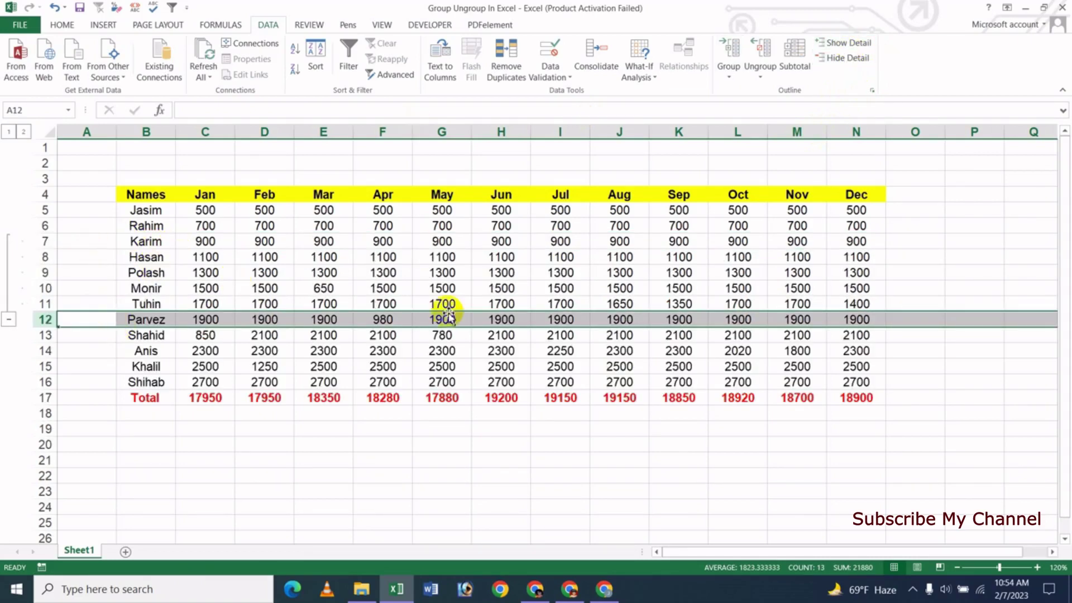
# Step: Collapse the outline to level 1, then expand it back to show all rows
pyautogui.click(121, 288)
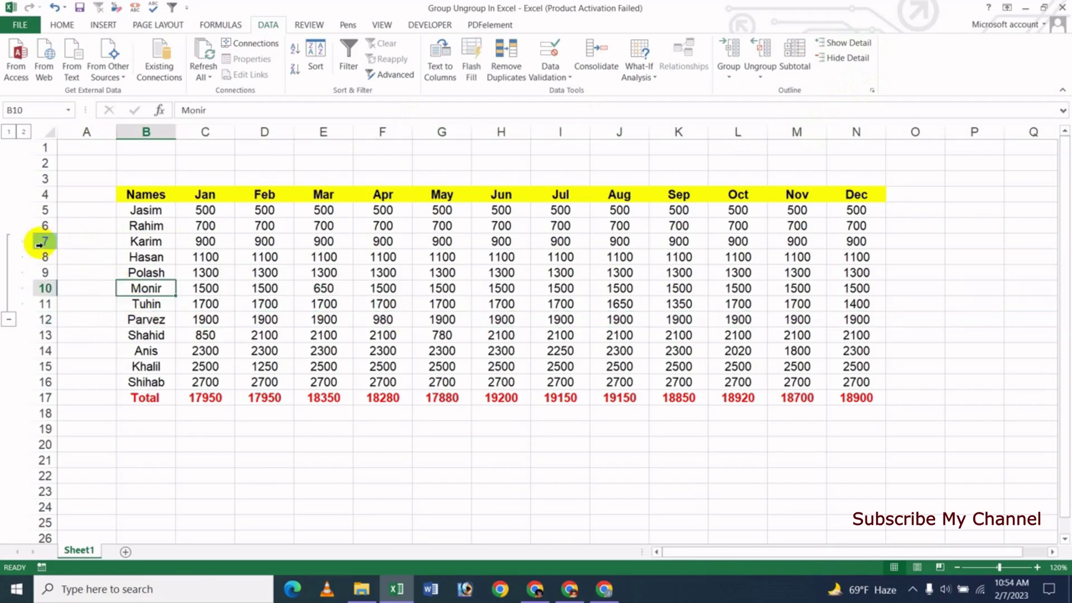
pyautogui.moveTo(42, 245); pyautogui.dragTo(59, 312)
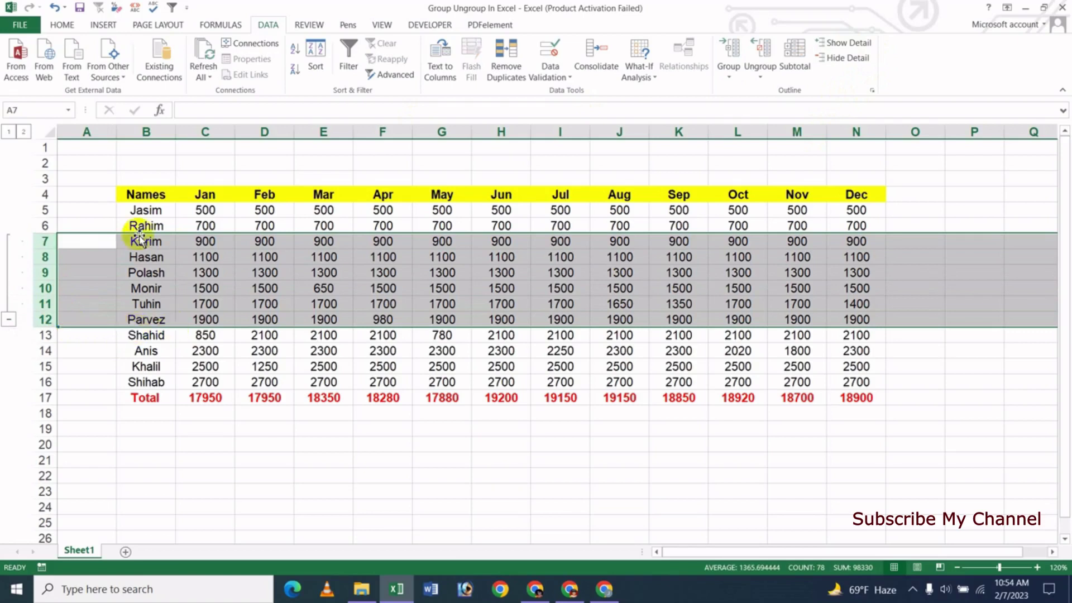
pyautogui.click(9, 134)
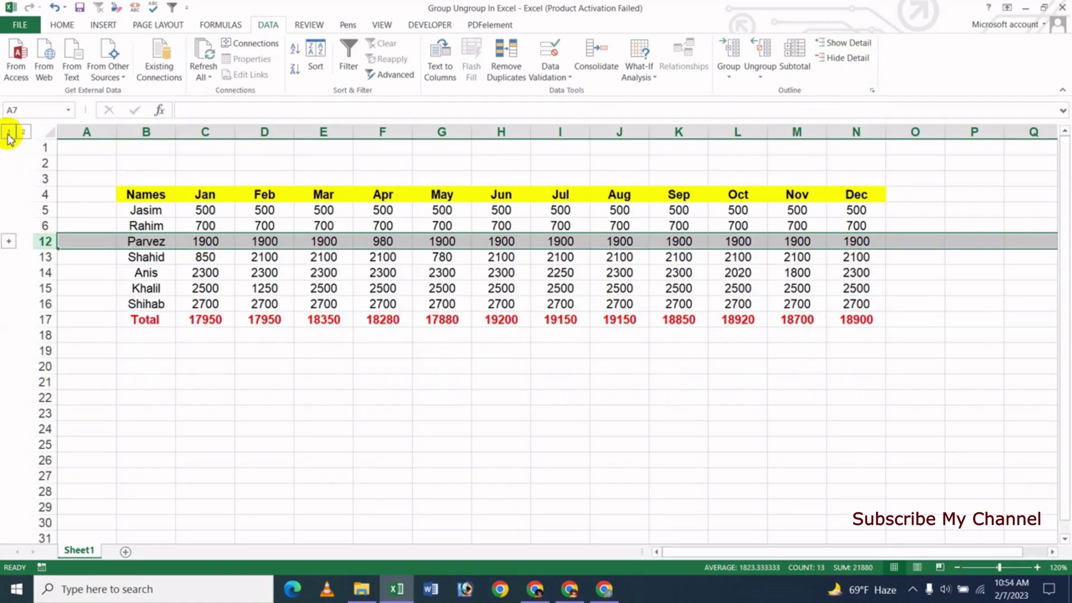
pyautogui.click(24, 133)
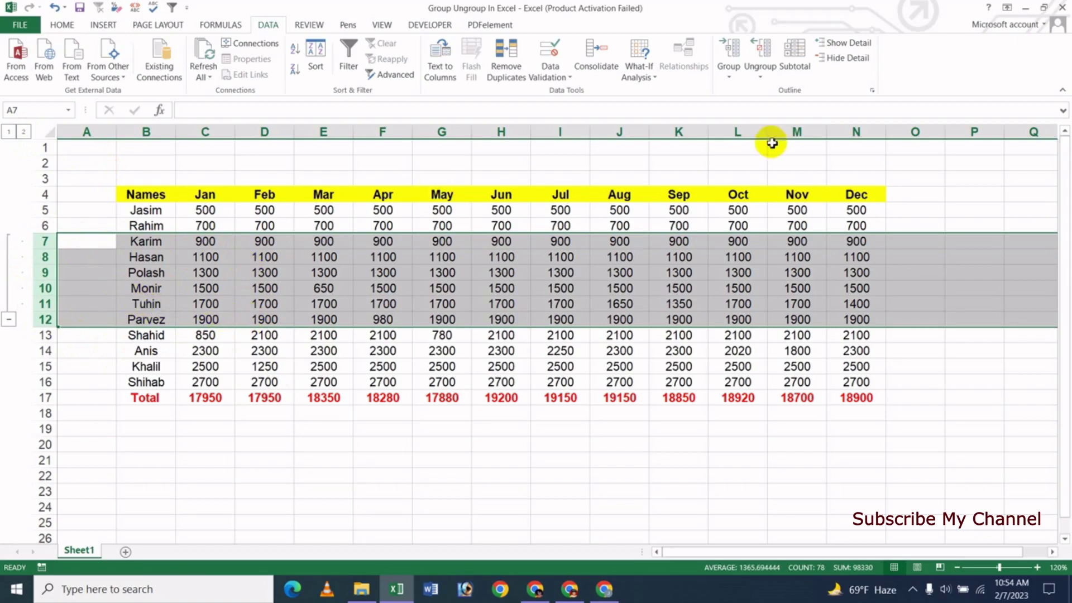
# Step: Apply Clear Outline so rows 7–12 are no longer grouped
pyautogui.click(760, 78)
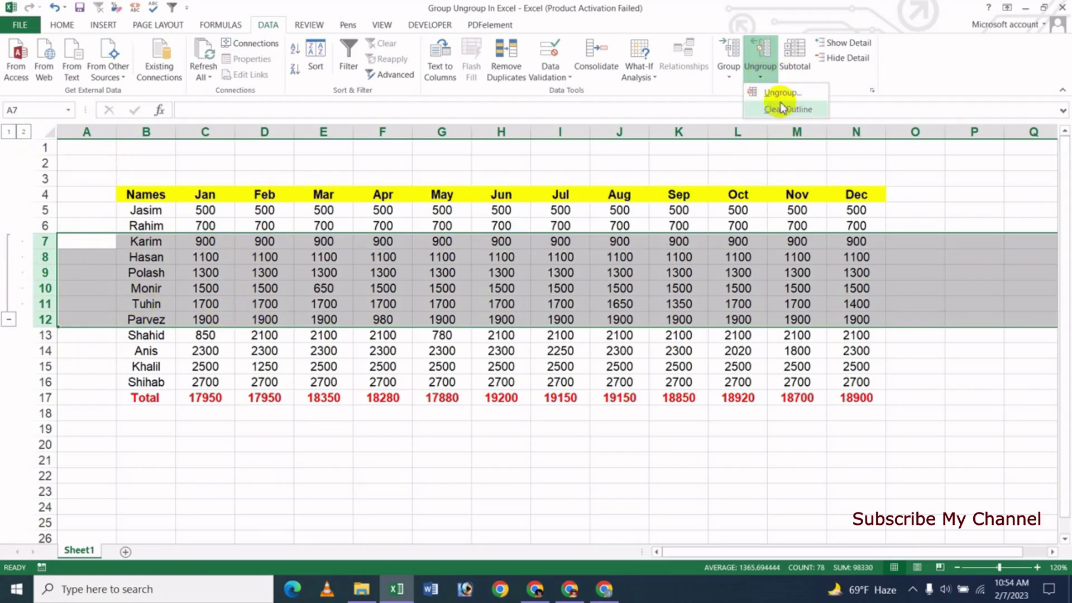
pyautogui.click(780, 94)
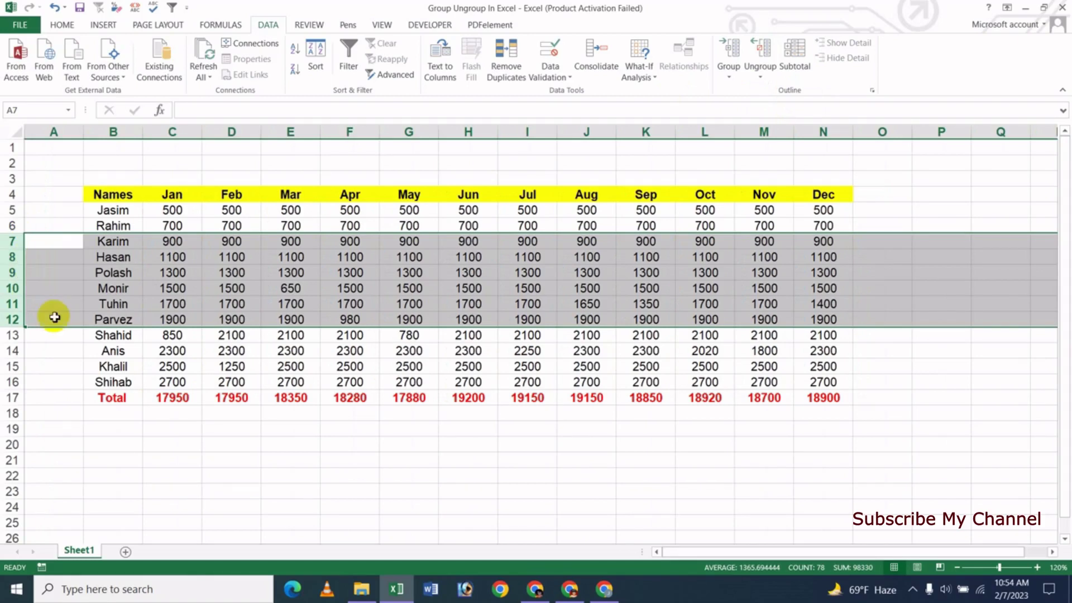
pyautogui.click(207, 287)
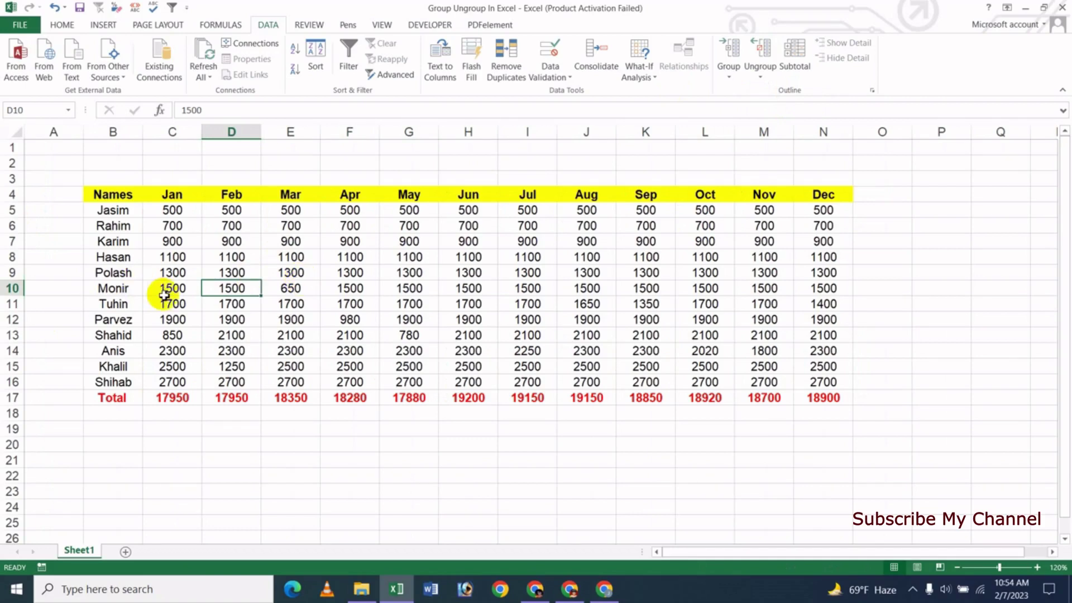
pyautogui.moveTo(13, 241); pyautogui.dragTo(12, 274)
pyautogui.rightClick(106, 264)
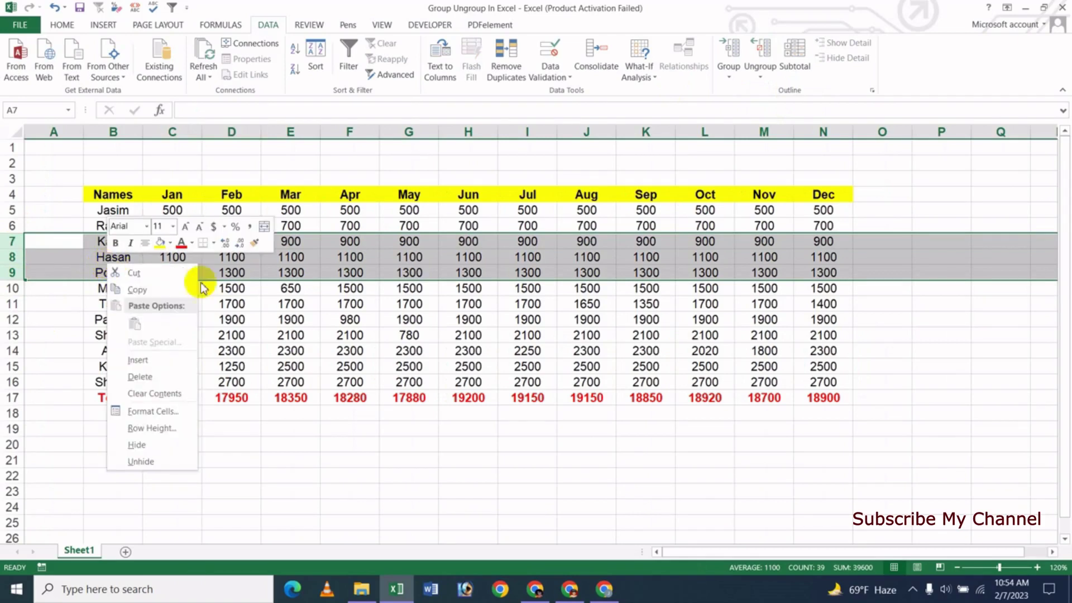
pyautogui.click(162, 450)
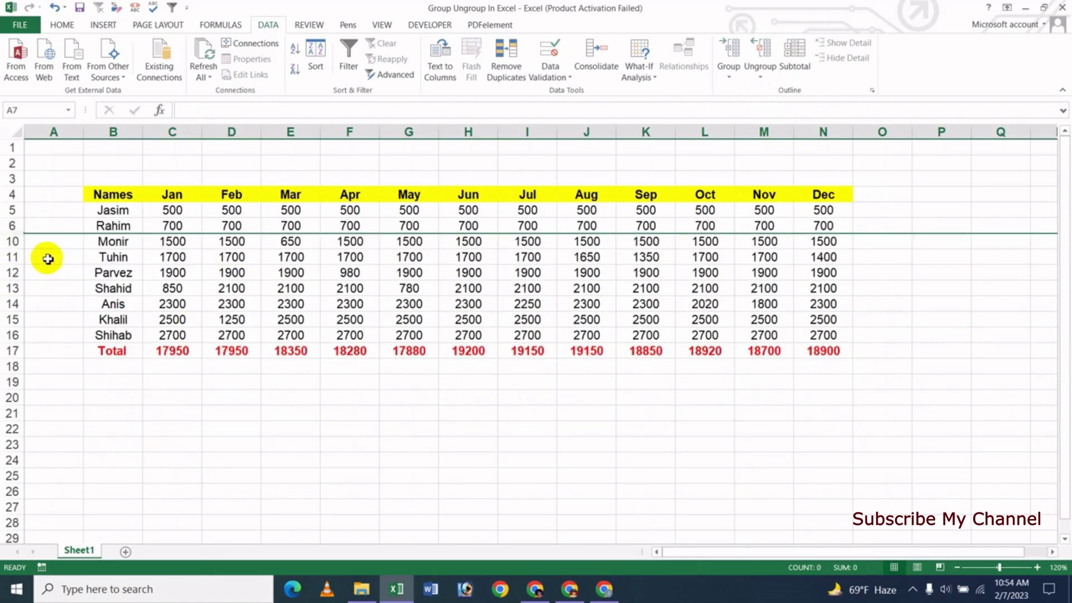
pyautogui.rightClick(20, 241)
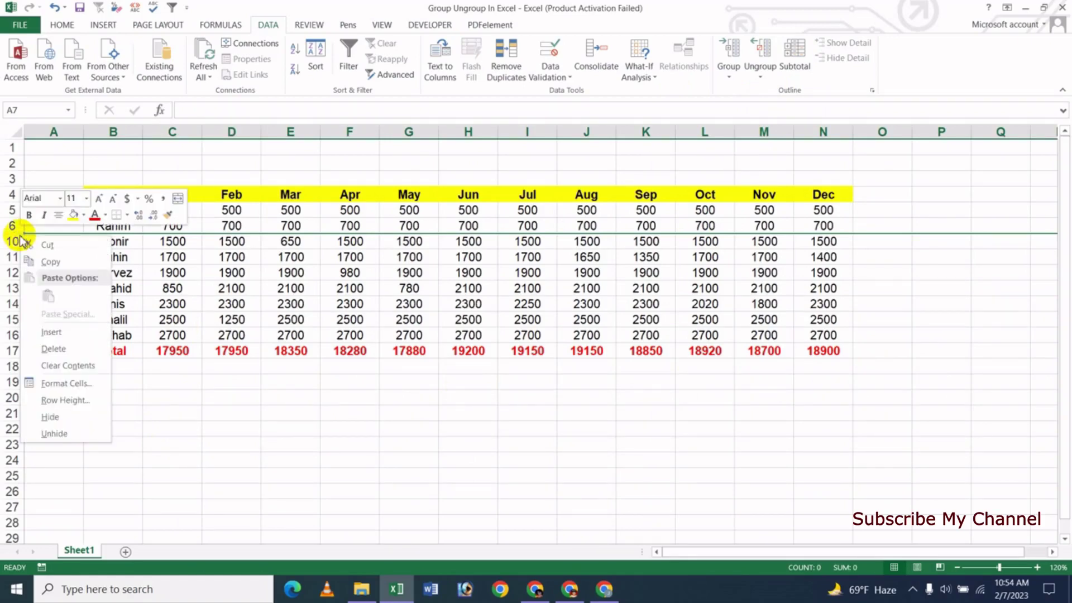
pyautogui.click(84, 434)
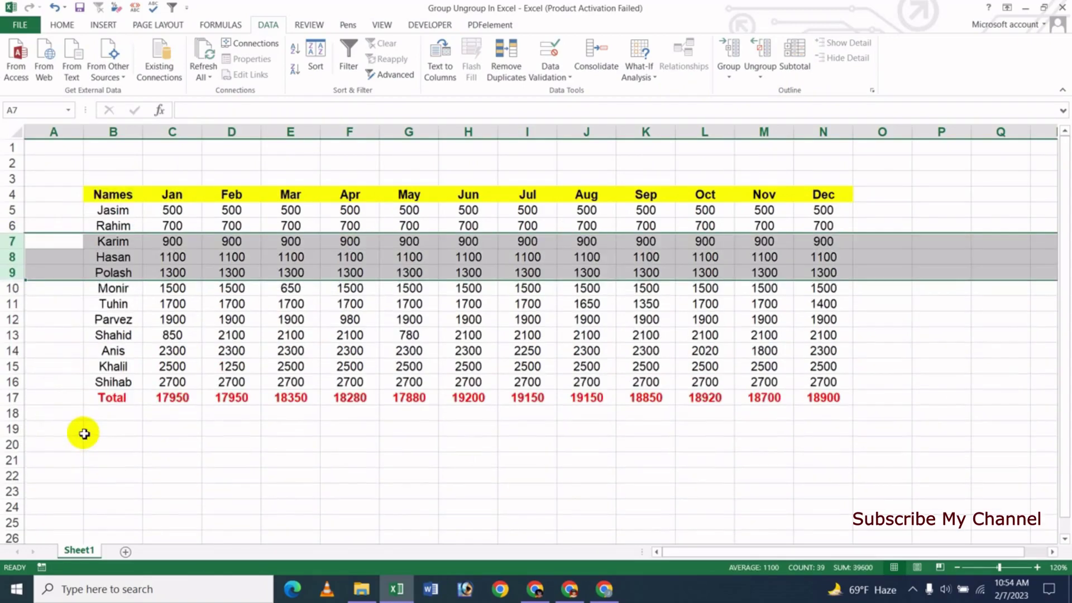
pyautogui.click(236, 301)
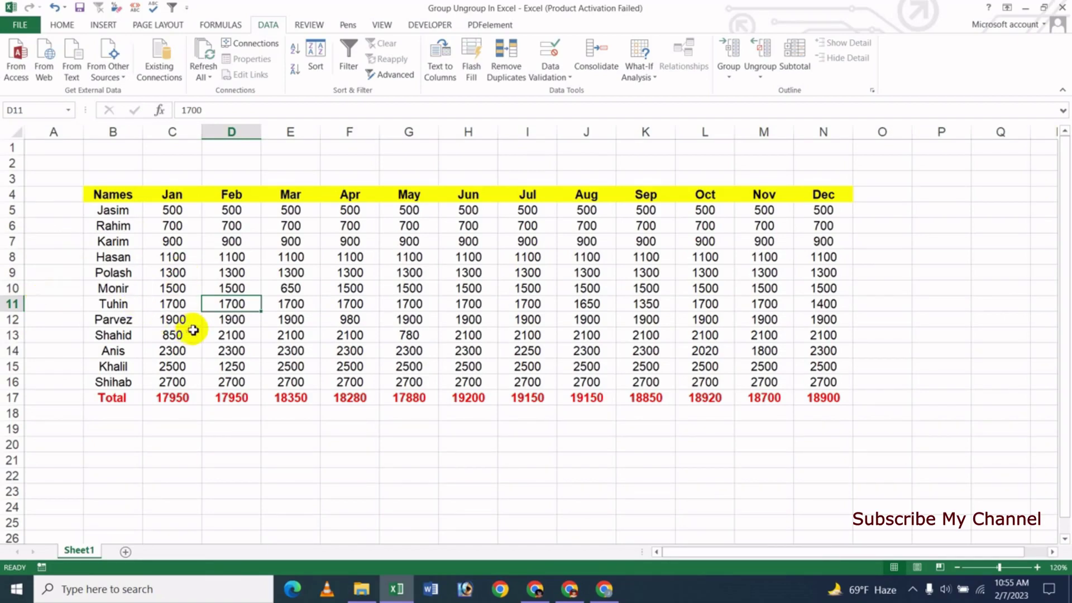
pyautogui.click(168, 305)
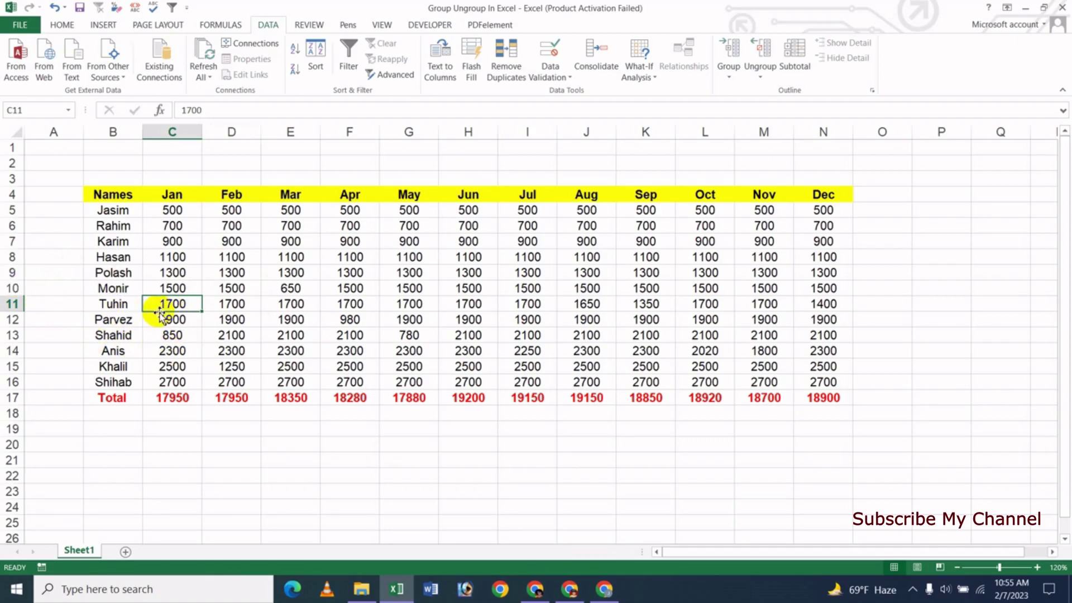
pyautogui.click(212, 255)
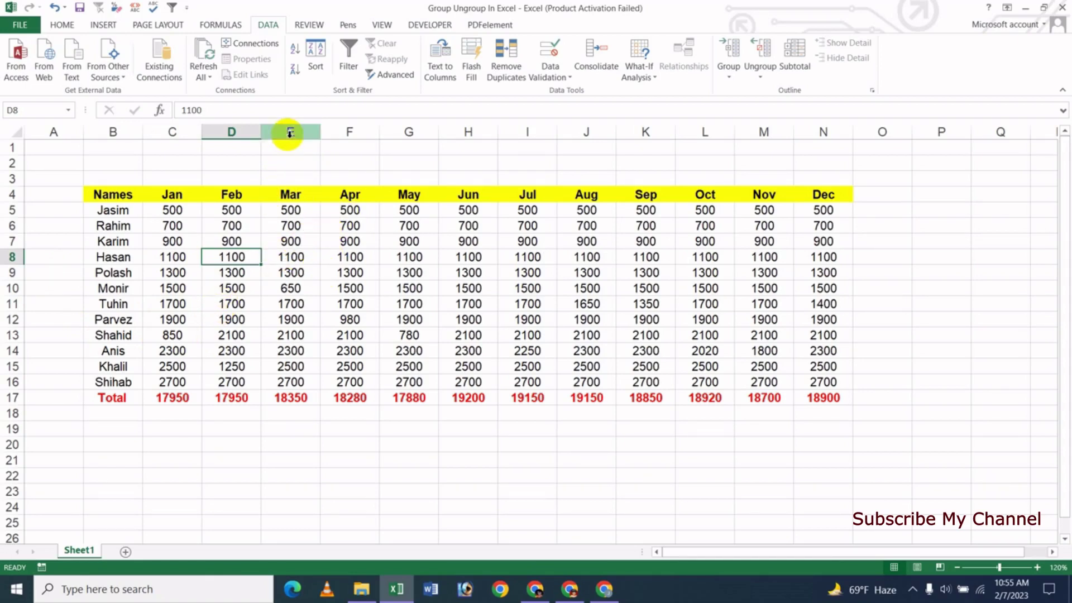
# Step: Group columns E–G (Mar, Apr, May) into a column outline
pyautogui.moveTo(287, 132); pyautogui.dragTo(396, 221)
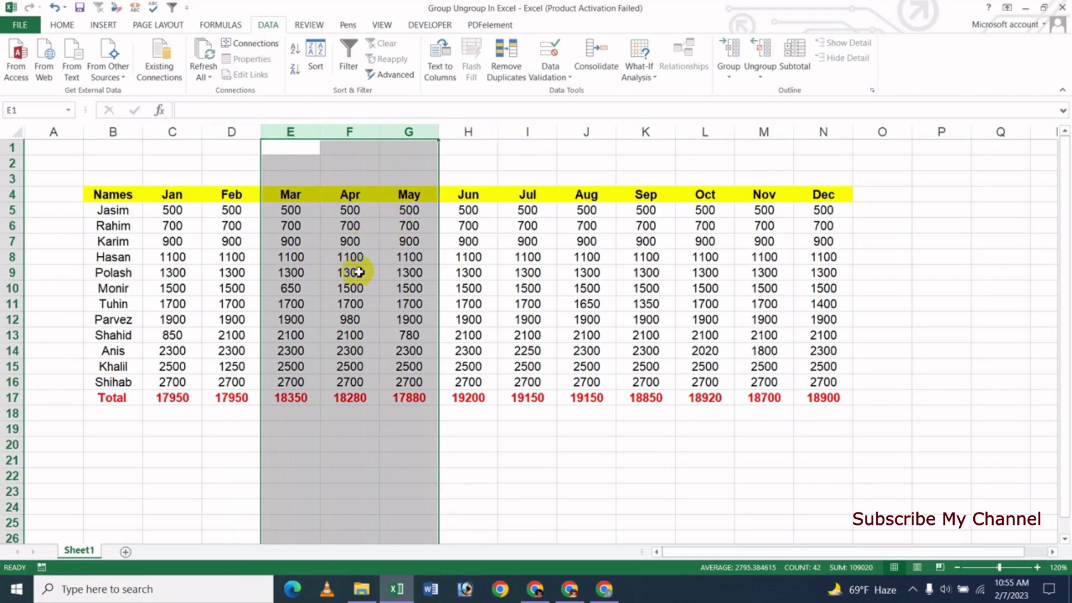
pyautogui.click(737, 77)
pyautogui.click(750, 93)
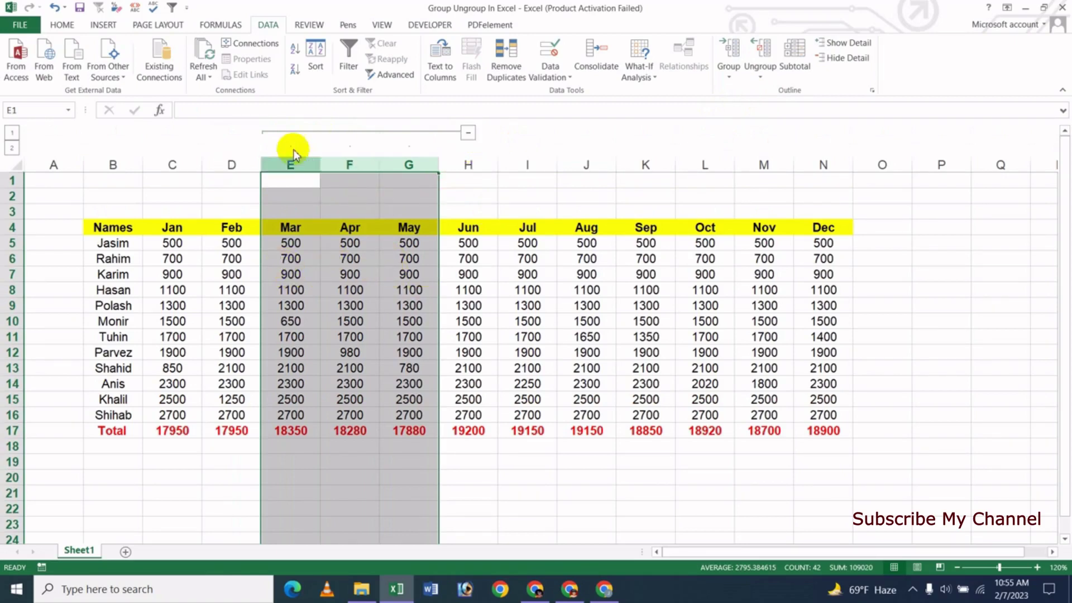
# Step: Collapse and expand the Mar–May group using the outline buttons and Hide/Show Detail
pyautogui.click(467, 135)
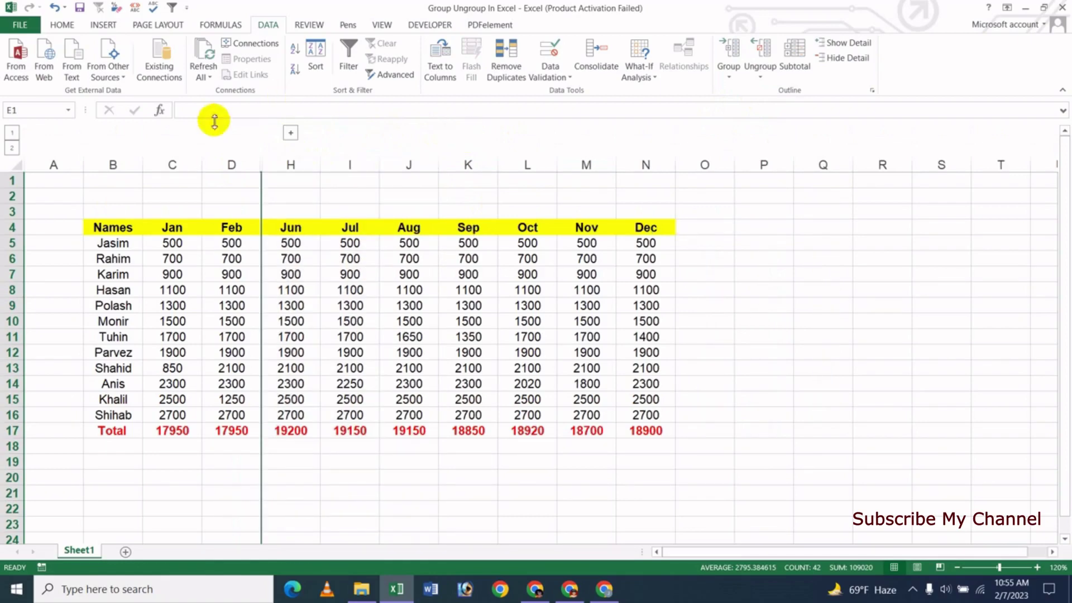
pyautogui.click(291, 134)
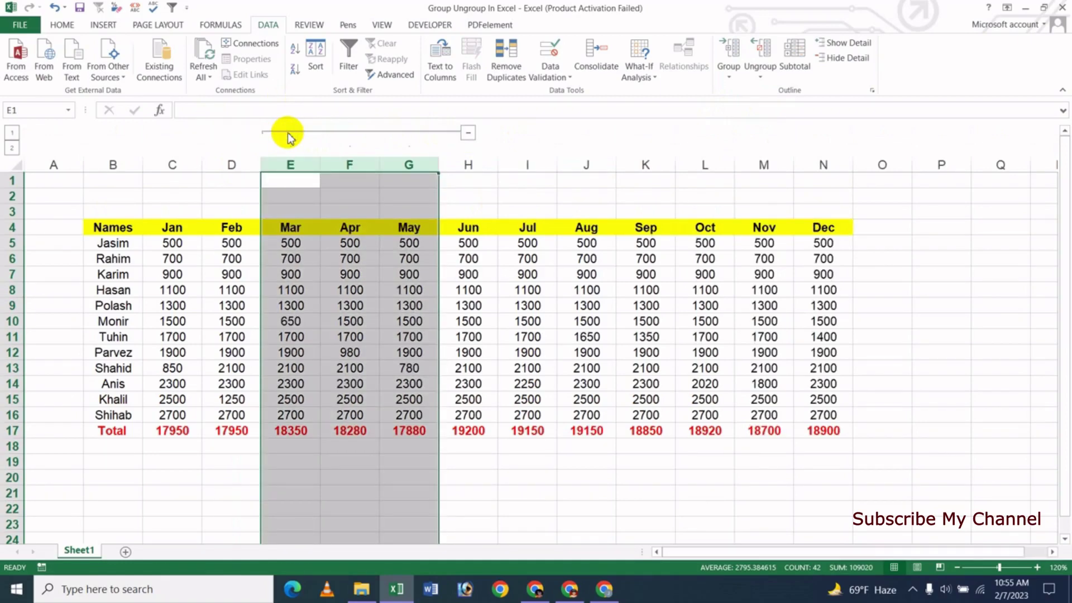
pyautogui.click(12, 134)
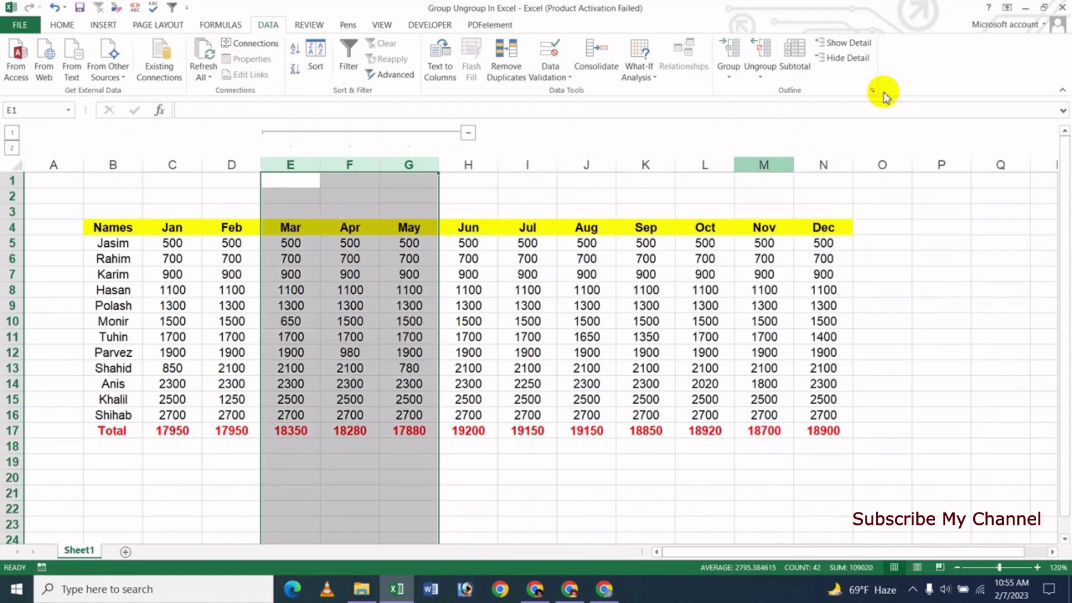
pyautogui.click(856, 59)
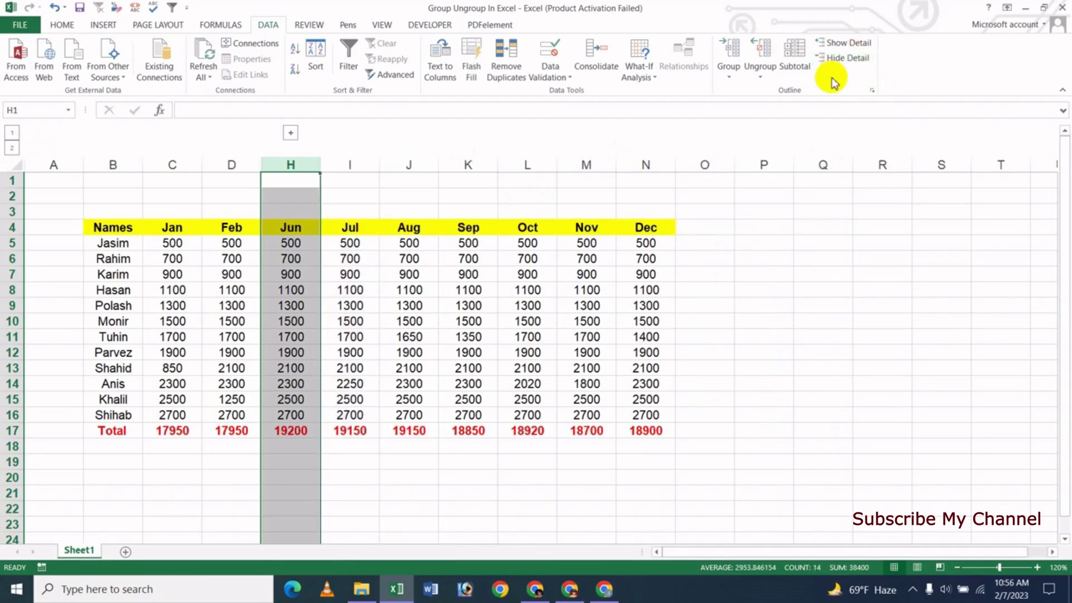
pyautogui.click(842, 44)
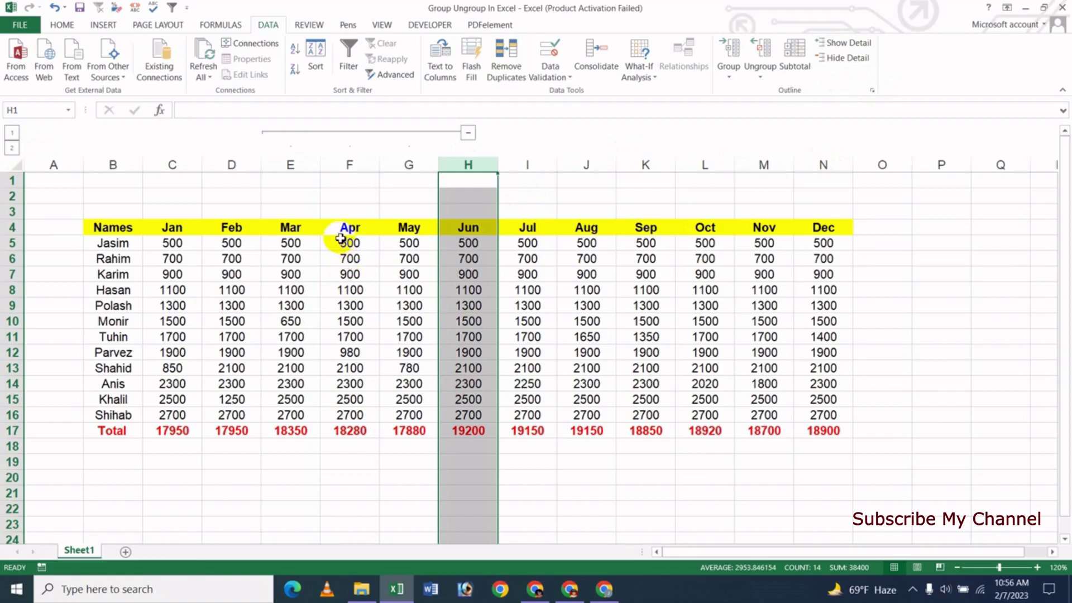
# Step: Ungroup the Mar–May month columns and deselect them by selecting cell F7
pyautogui.moveTo(301, 164); pyautogui.dragTo(445, 199)
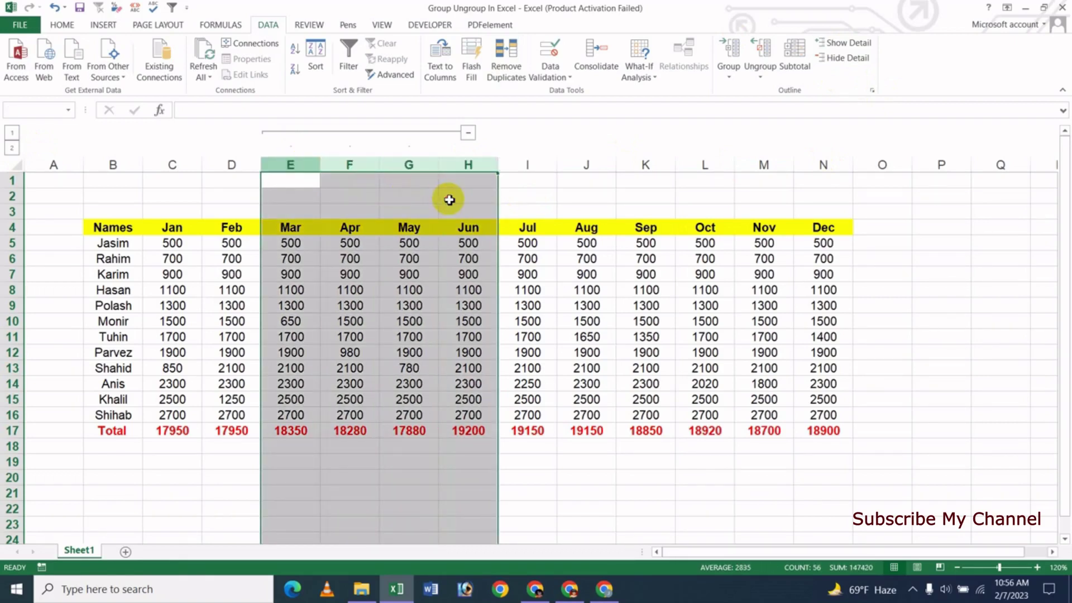
pyautogui.click(762, 83)
pyautogui.click(778, 93)
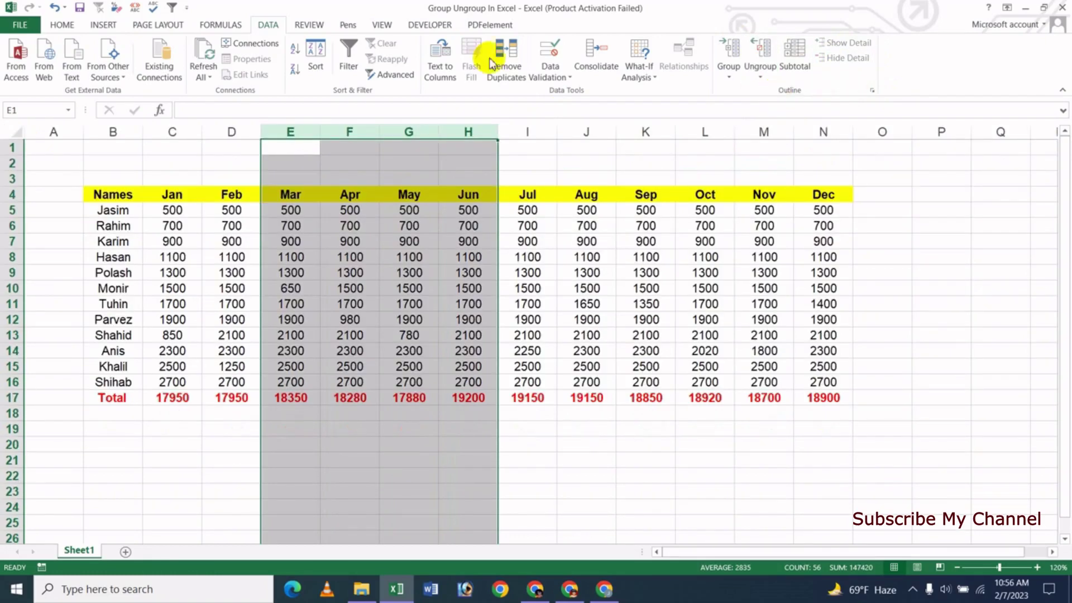
pyautogui.click(368, 241)
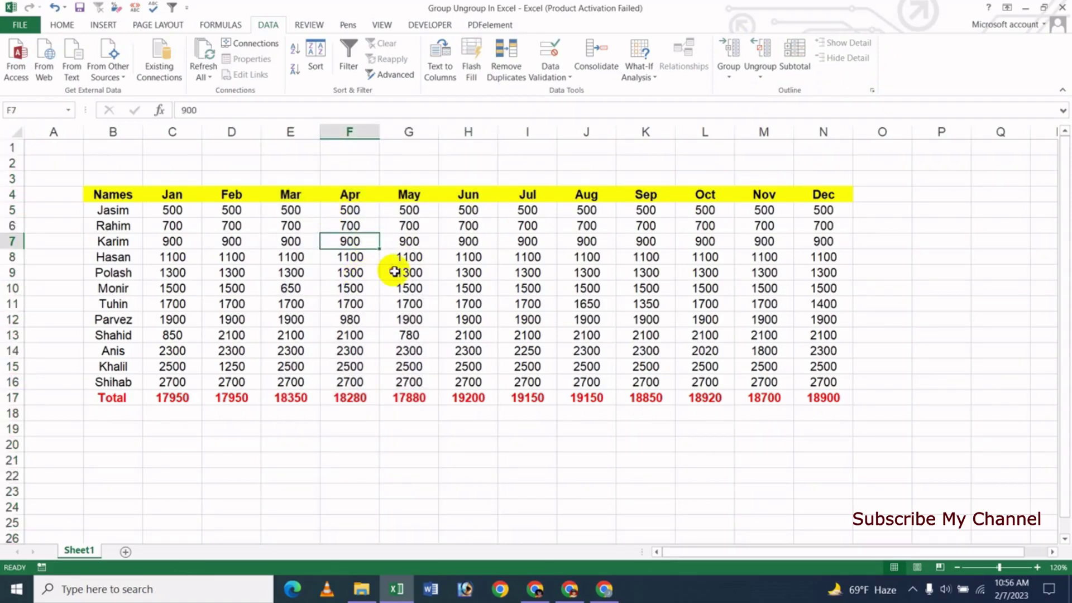
# Step: With a table cell selected, show the Group menu's Auto Outline and Ungroup menu's Clear Outline
pyautogui.click(416, 273)
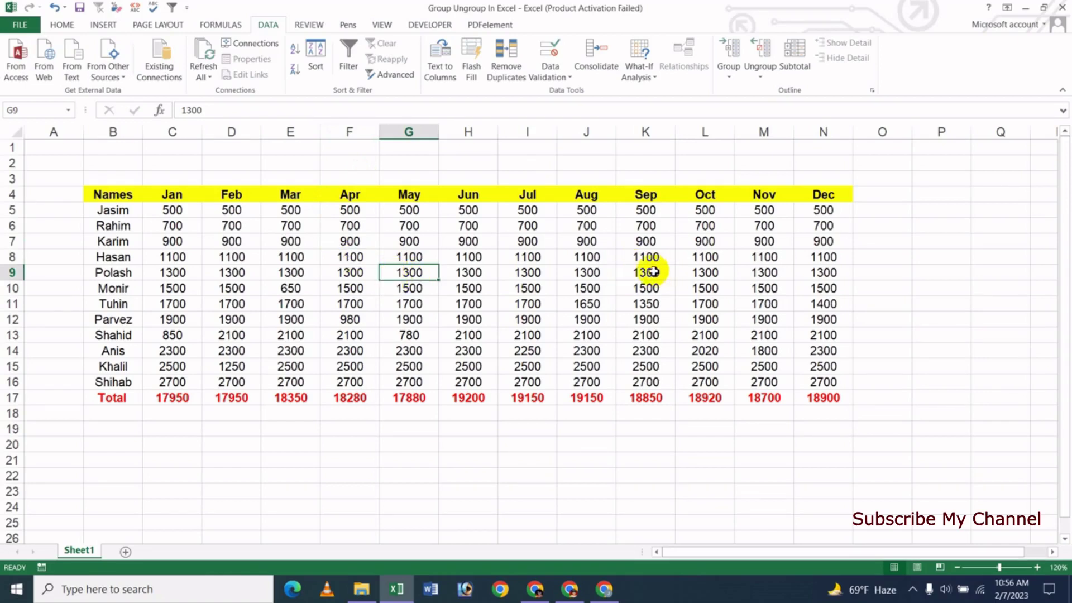
pyautogui.click(731, 83)
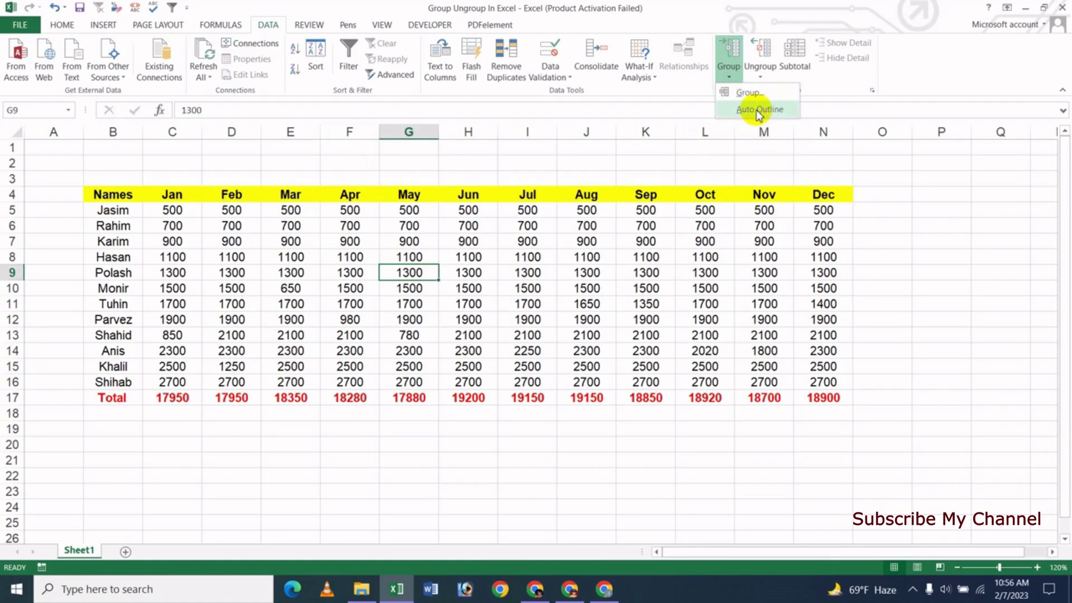
pyautogui.click(761, 78)
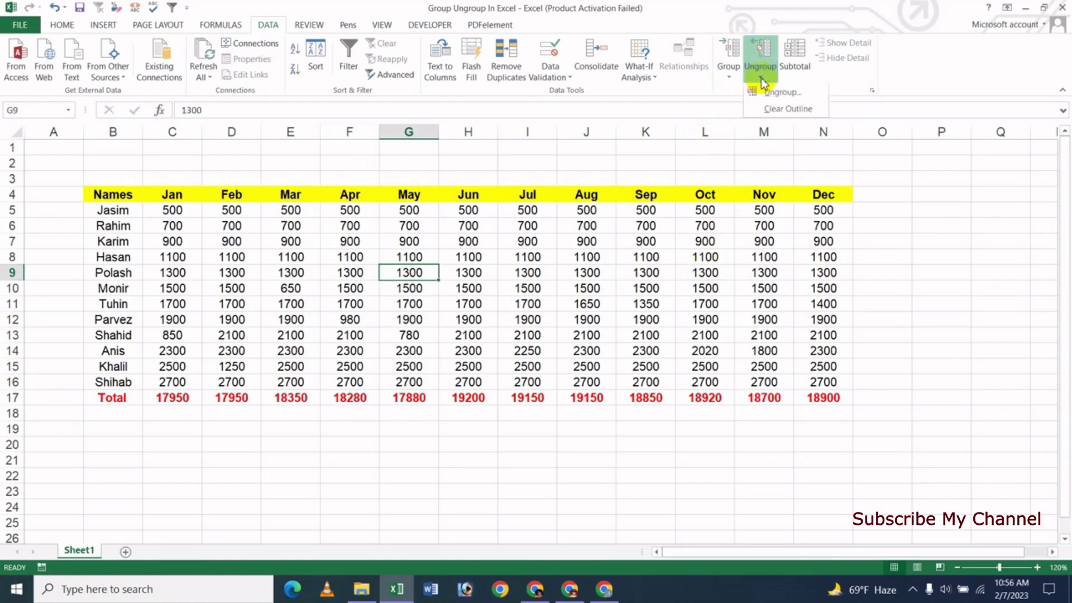
pyautogui.click(427, 301)
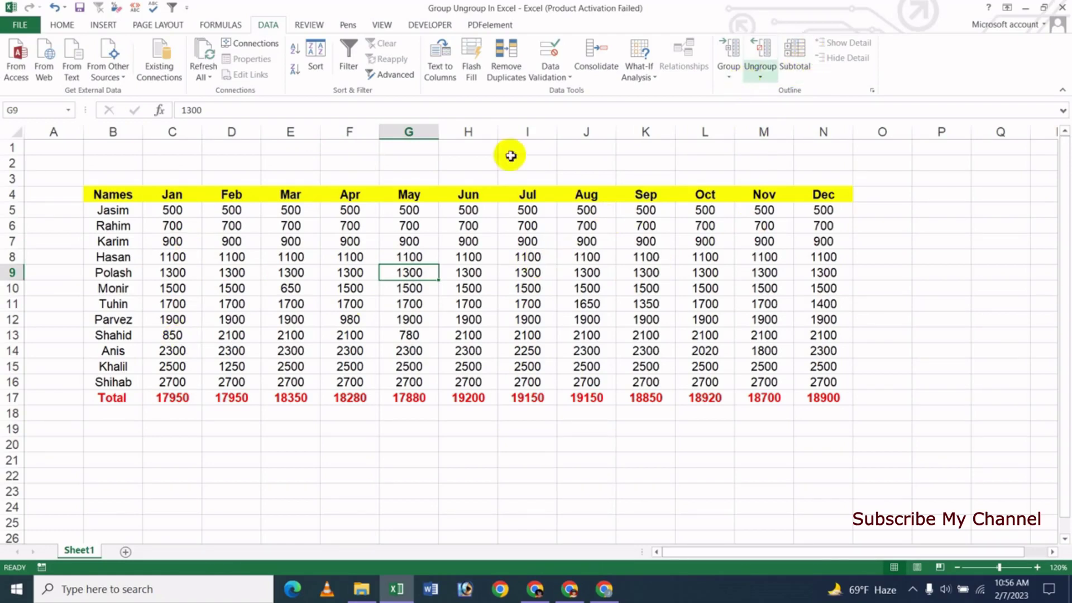
pyautogui.click(299, 284)
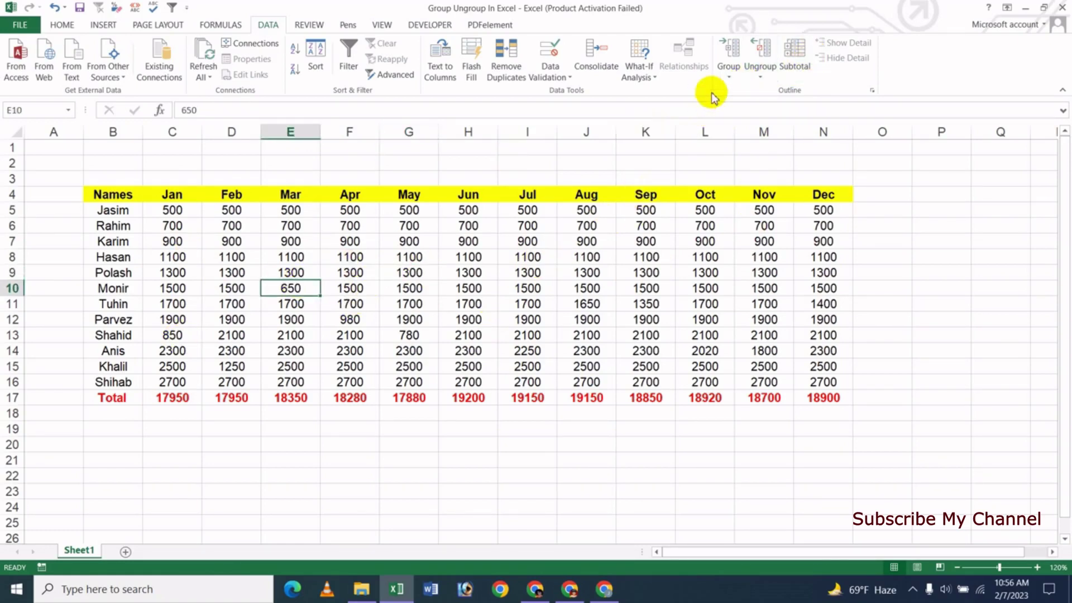
pyautogui.click(729, 84)
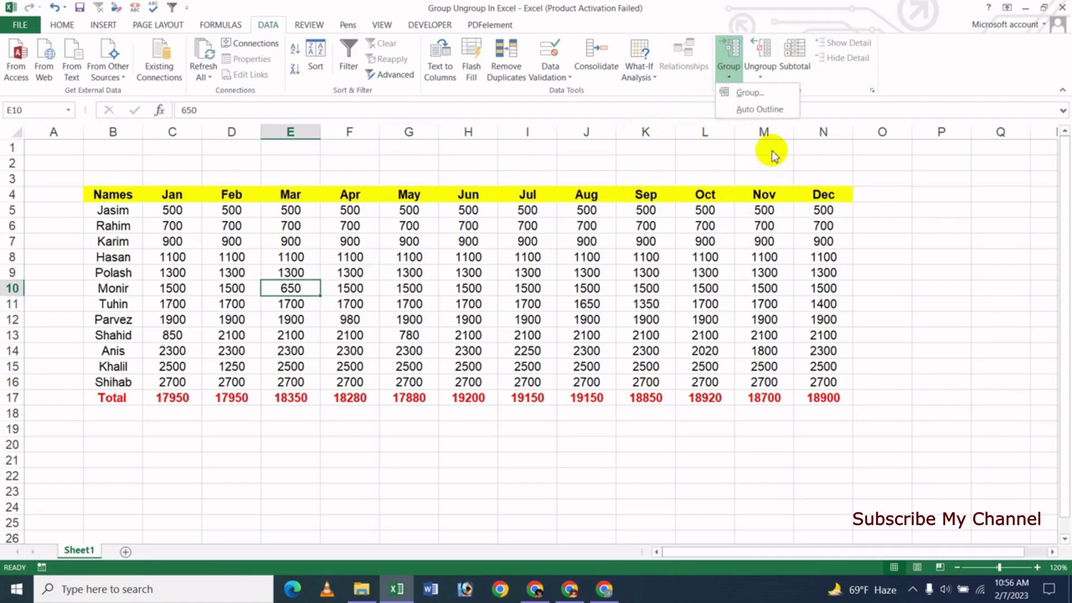
# Step: Apply Auto Outline to group rows 5–16, then collapse and re-expand them
pyautogui.click(761, 109)
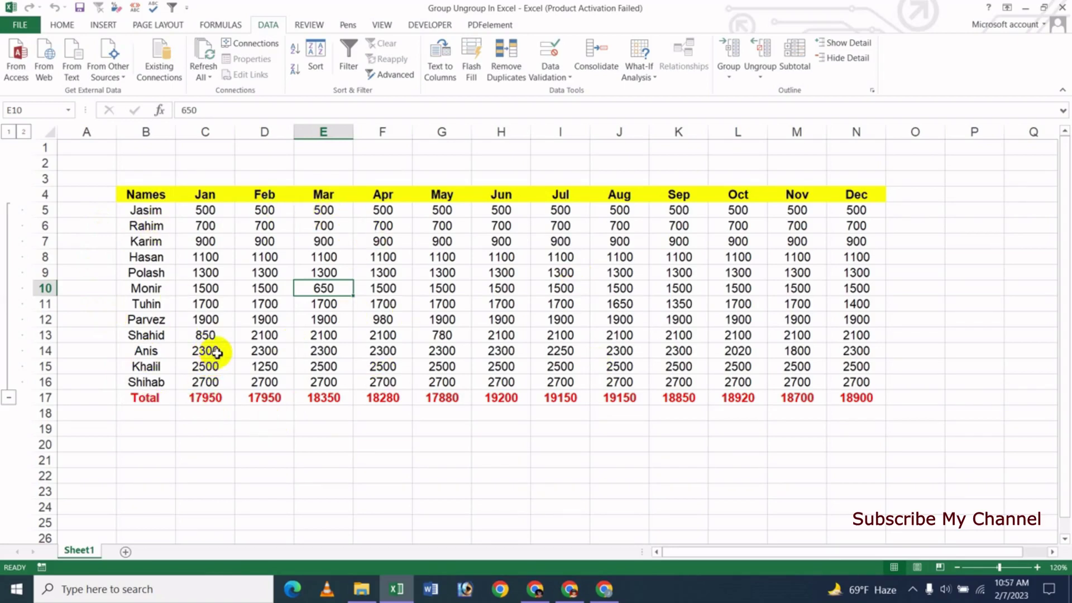
pyautogui.click(8, 397)
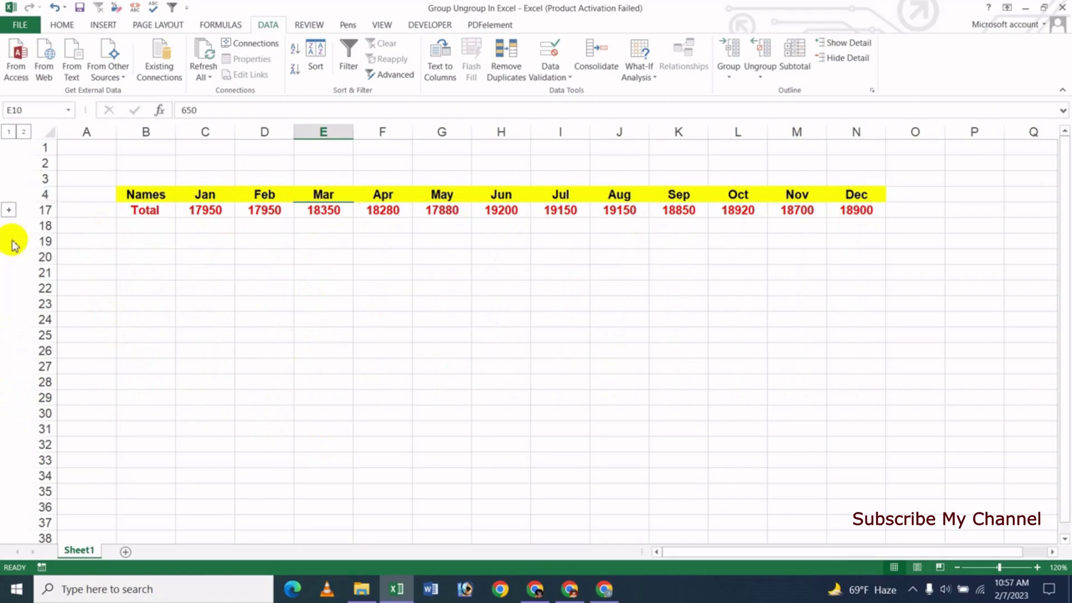
pyautogui.click(9, 210)
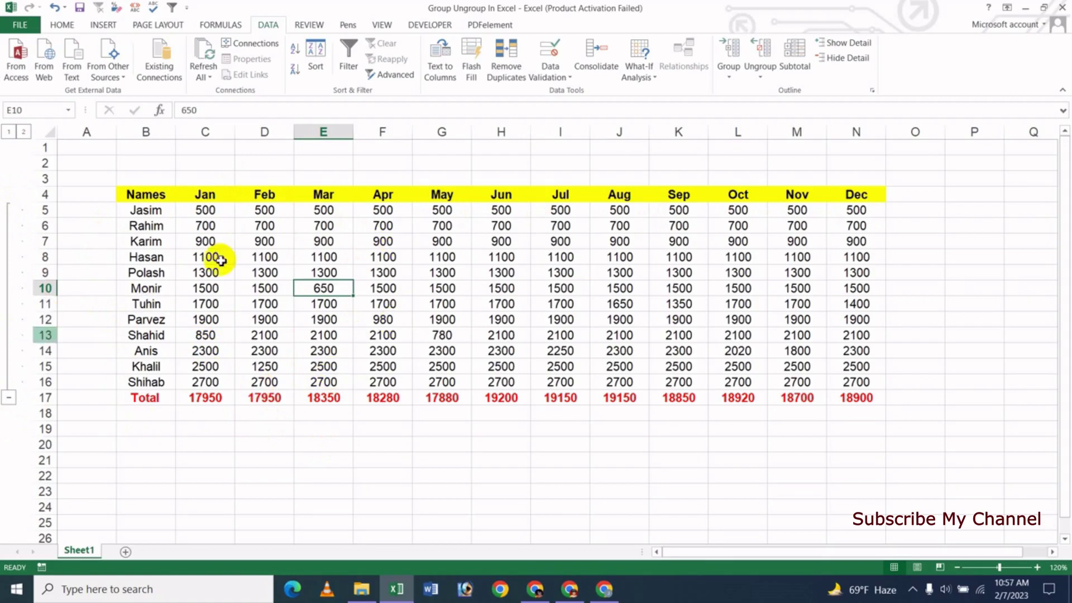
# Step: Switch the outline between levels 1 and 2, then hide and show rows 5–16
pyautogui.click(9, 132)
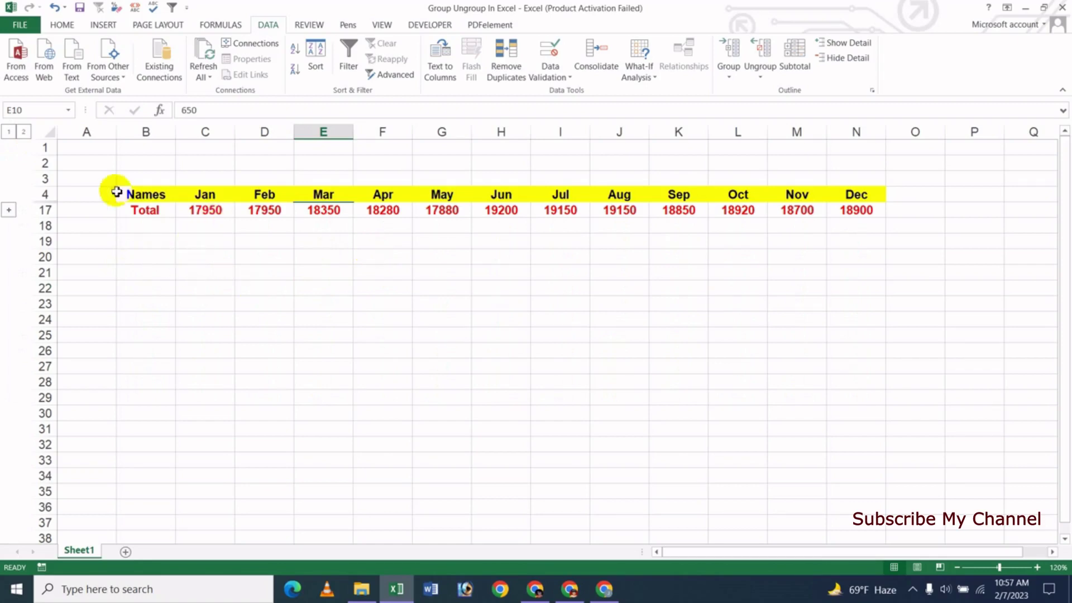
pyautogui.click(24, 135)
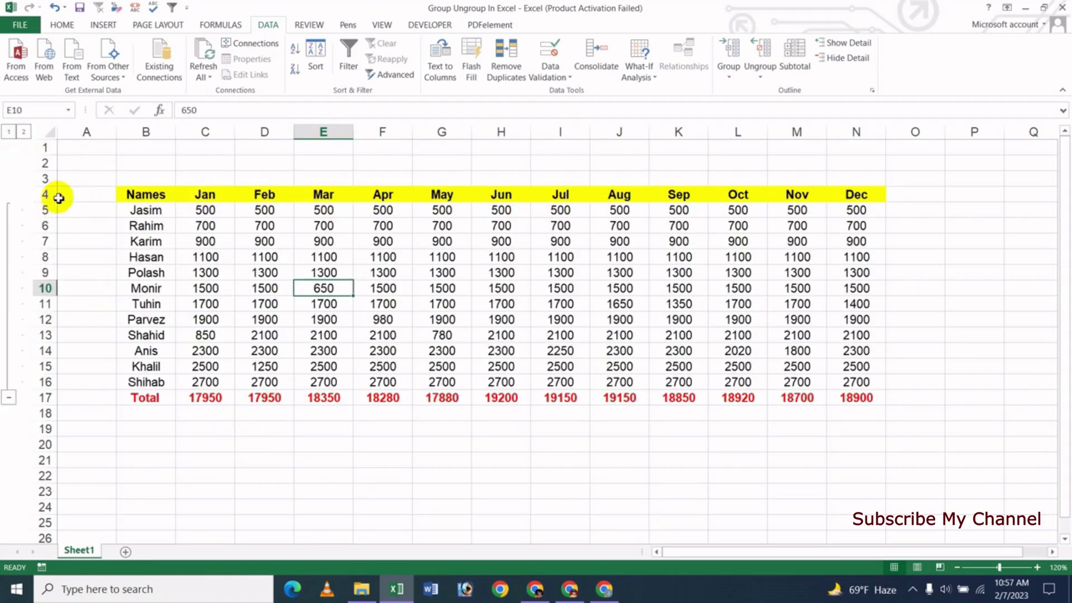
pyautogui.click(855, 58)
pyautogui.click(848, 43)
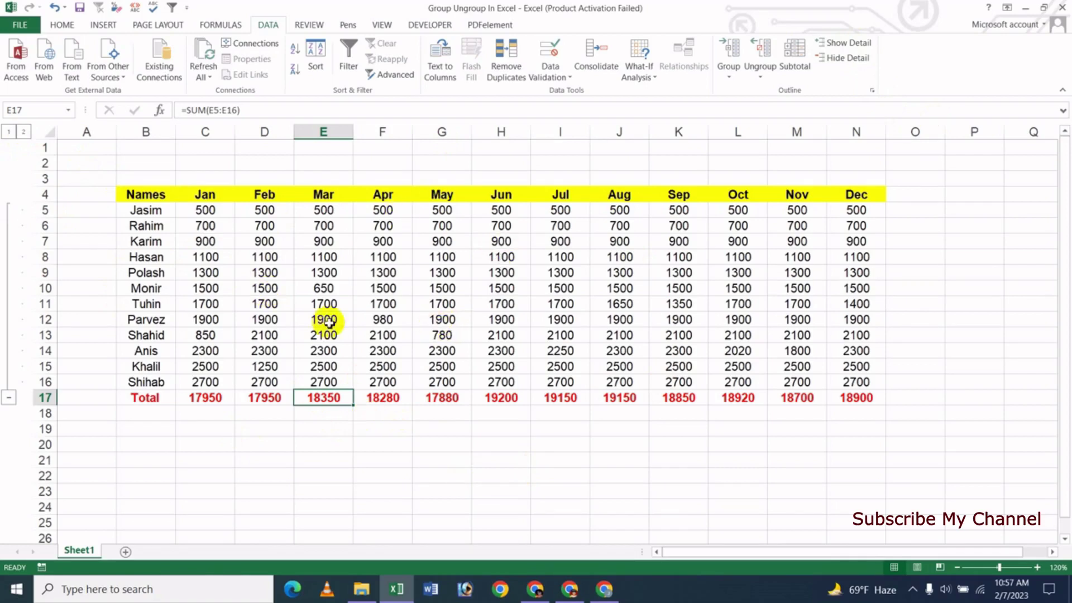
# Step: Remove the automatic outline from rows 5–16 with Clear Outline
pyautogui.click(732, 74)
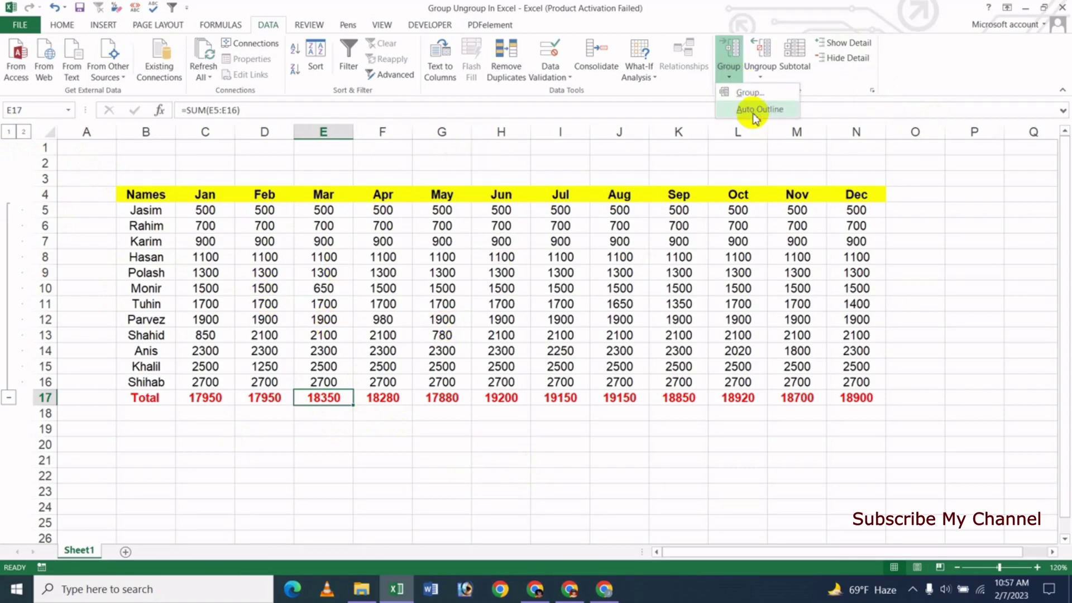
pyautogui.click(682, 18)
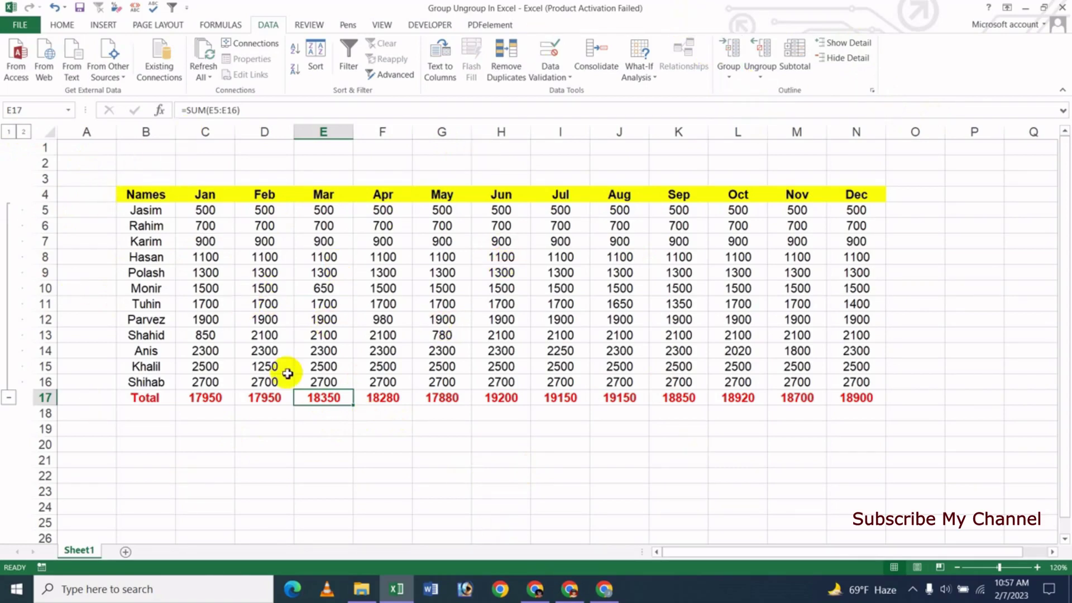
pyautogui.click(760, 73)
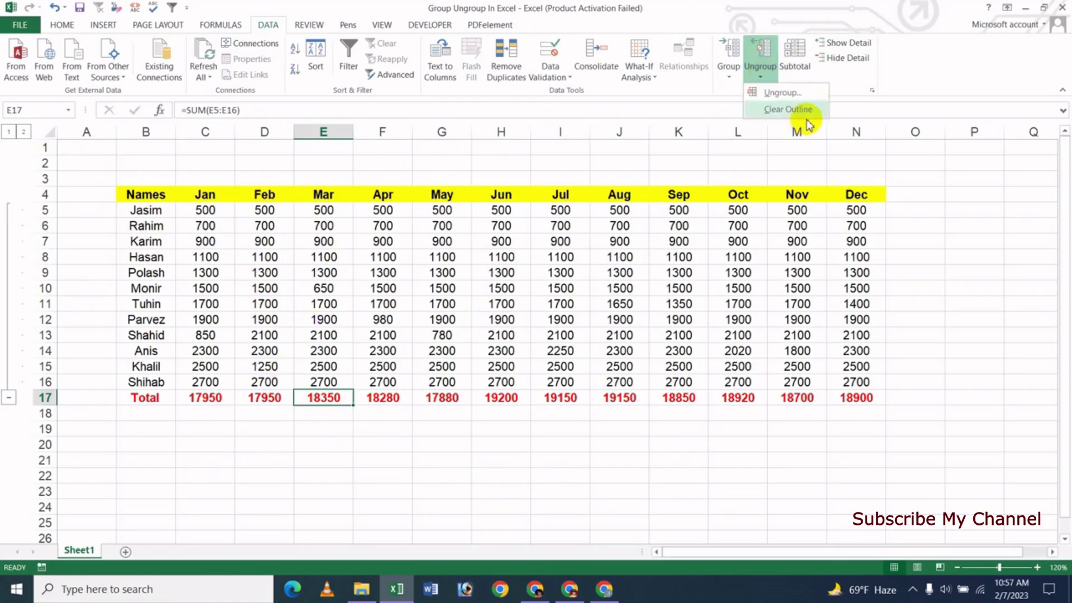
pyautogui.click(802, 112)
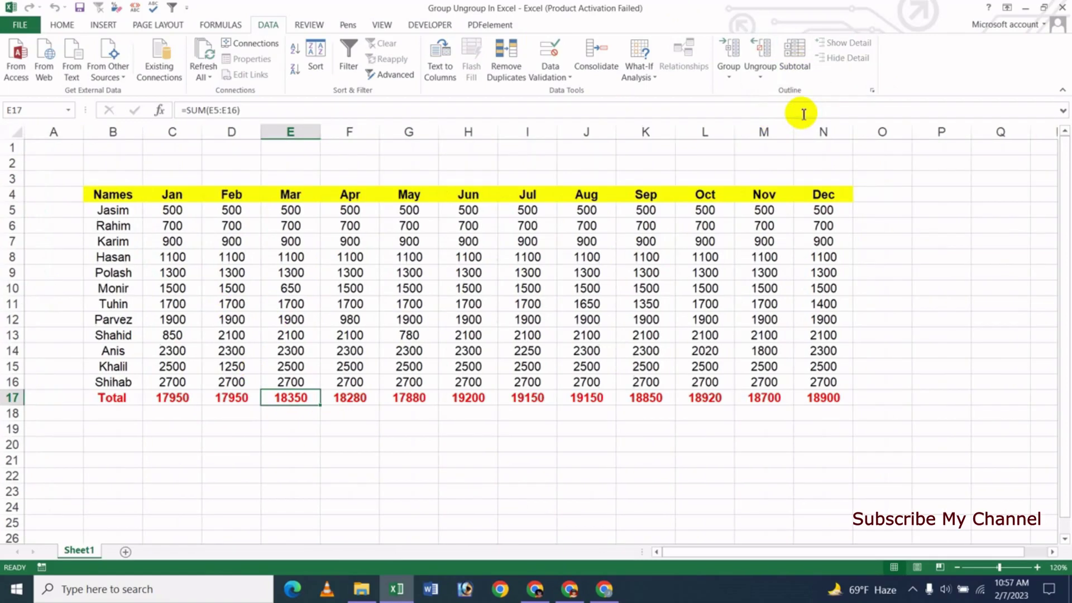
pyautogui.click(245, 290)
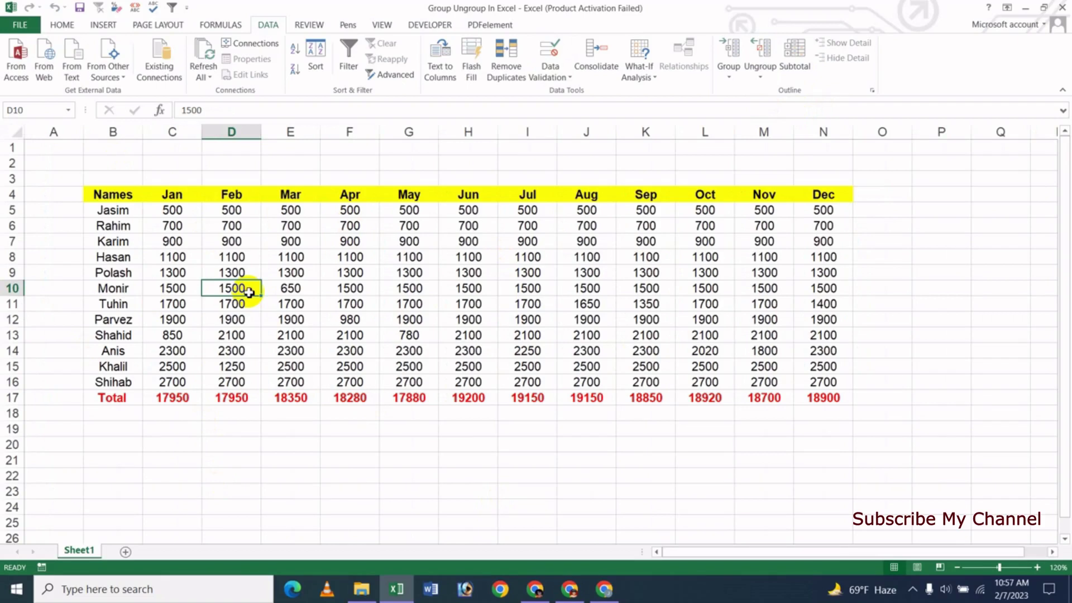
# Step: Select B7:G10, the Karim to Monir figures for Jan to May
pyautogui.click(370, 292)
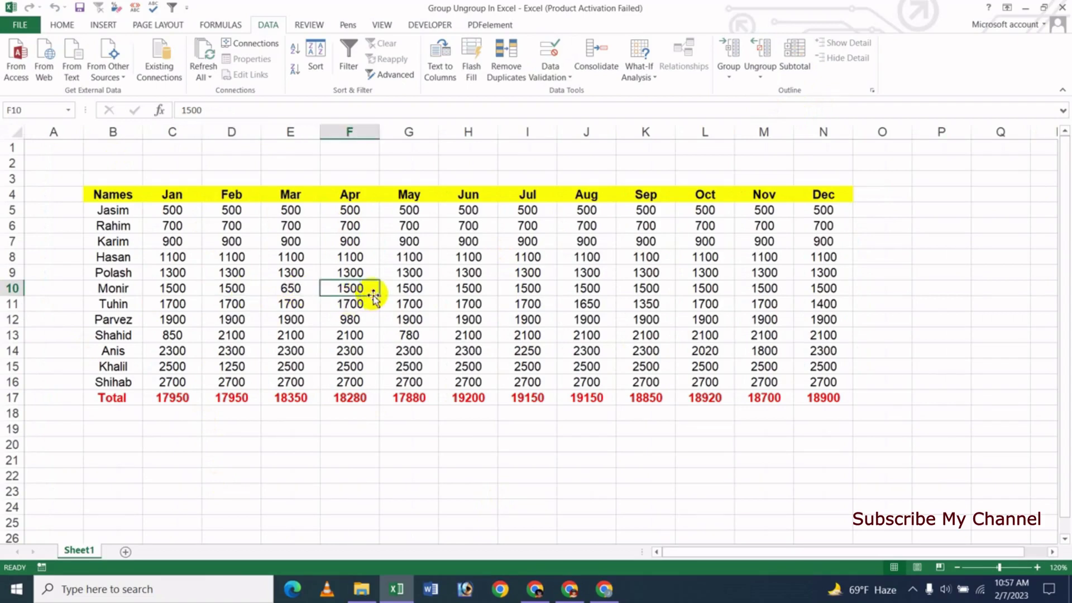
pyautogui.click(291, 287)
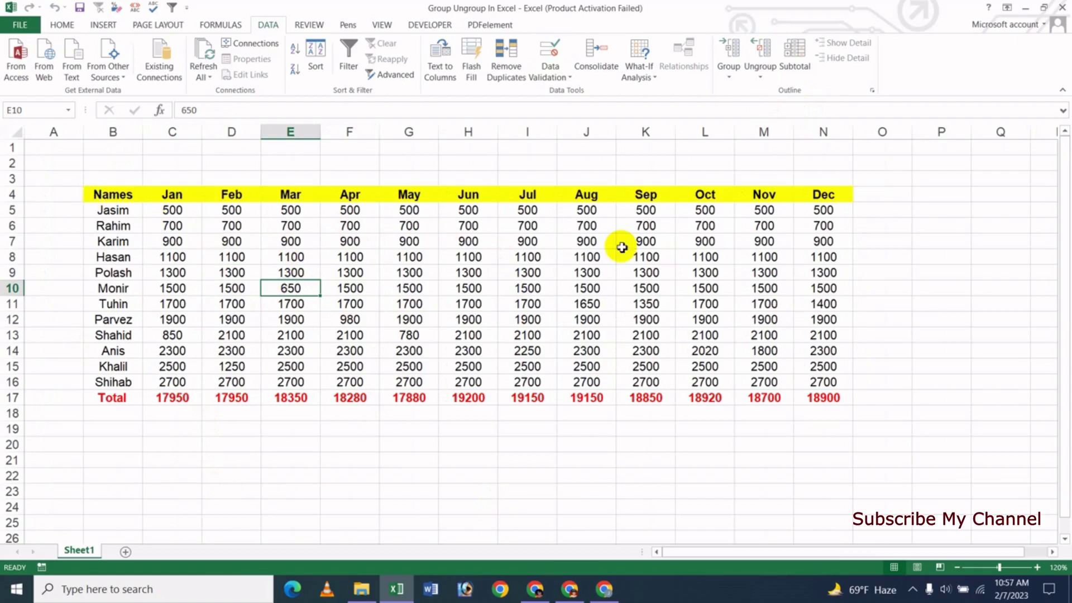
pyautogui.click(424, 286)
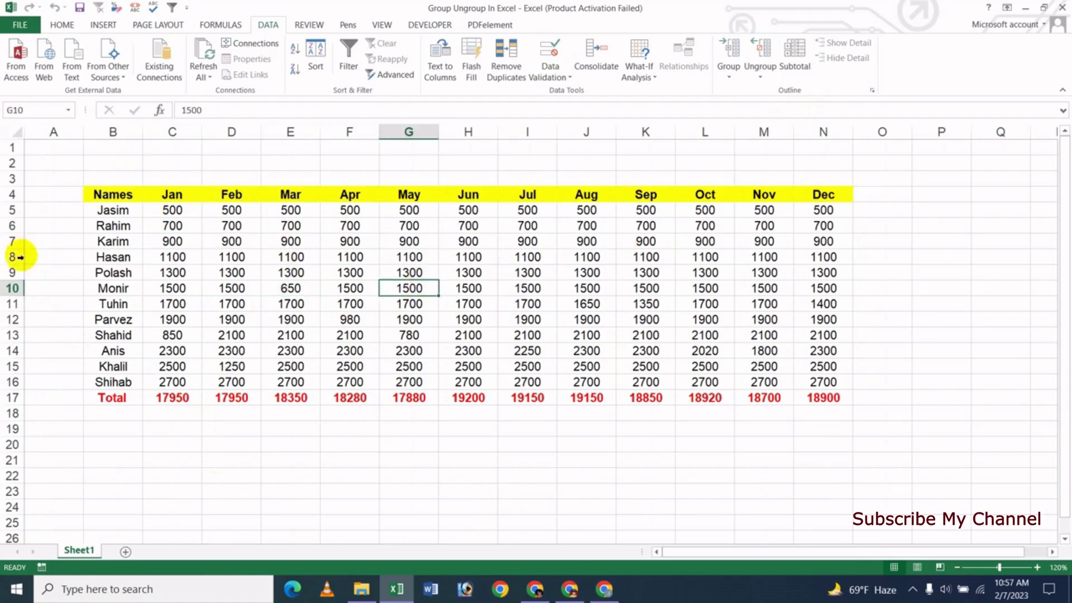
pyautogui.moveTo(14, 256); pyautogui.dragTo(11, 272)
pyautogui.click(172, 335)
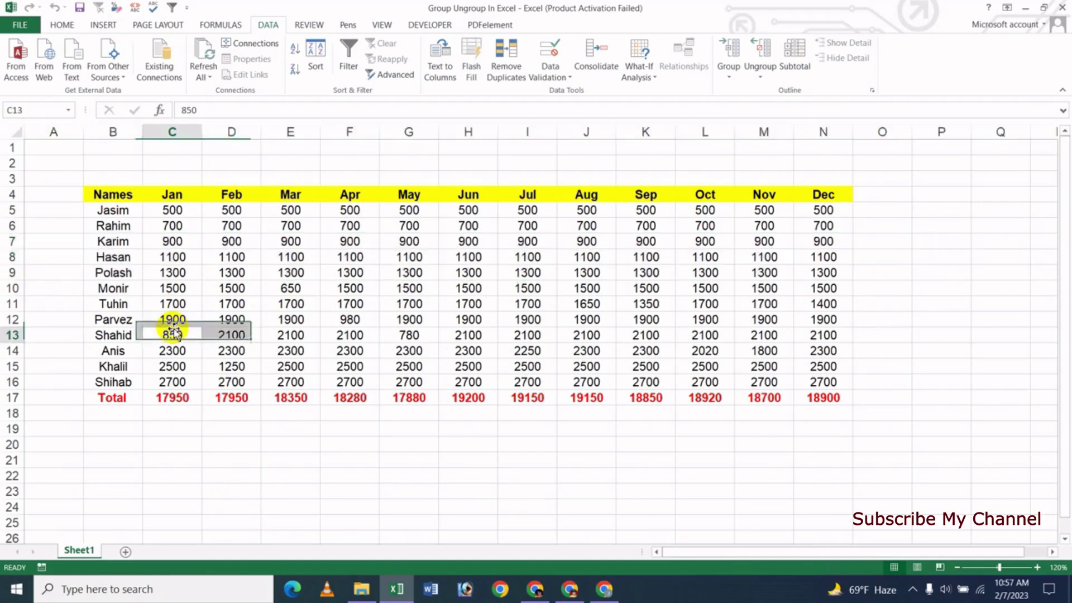
pyautogui.moveTo(111, 244)
pyautogui.mouseDown()
pyautogui.moveTo(208, 281)
pyautogui.moveTo(403, 292)
pyautogui.mouseUp()
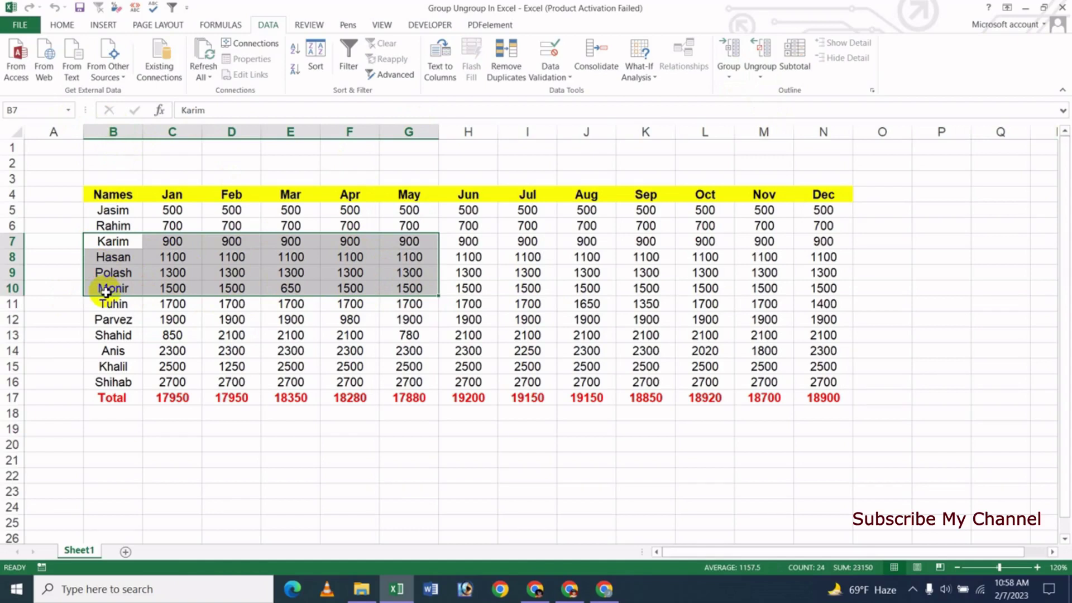
# Step: Group rows 7–10 (Karim to Monir) by Rows in the Group dialog
pyautogui.click(729, 78)
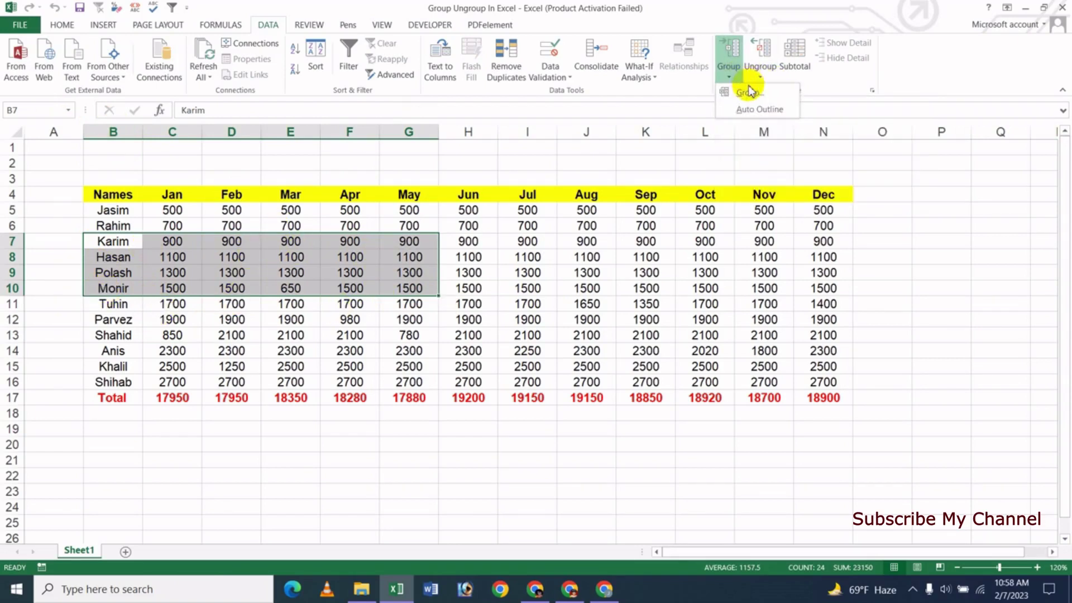
pyautogui.click(736, 99)
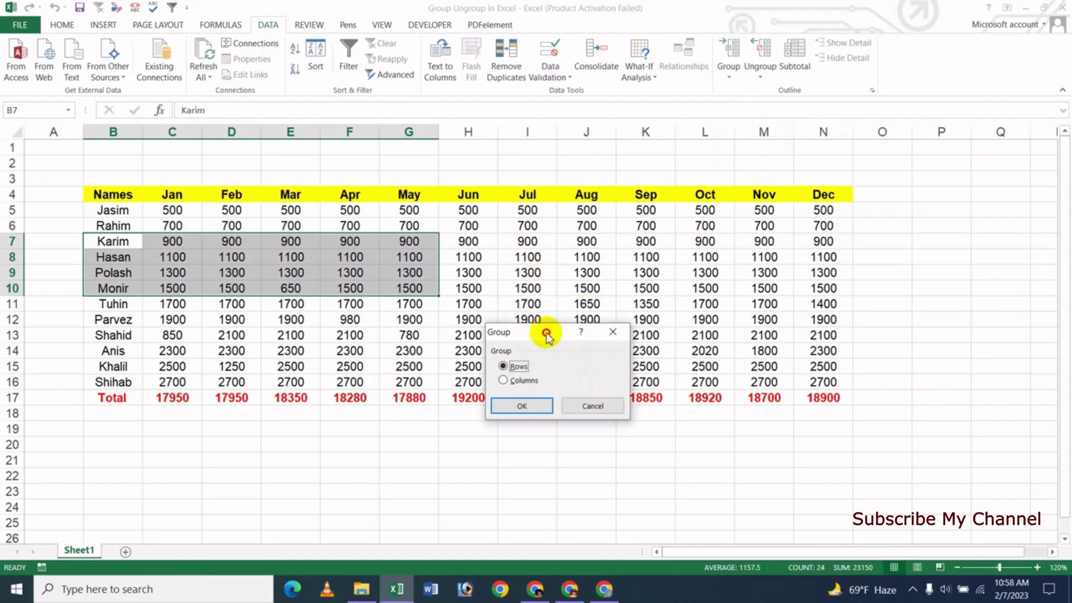
pyautogui.moveTo(547, 333); pyautogui.dragTo(697, 256)
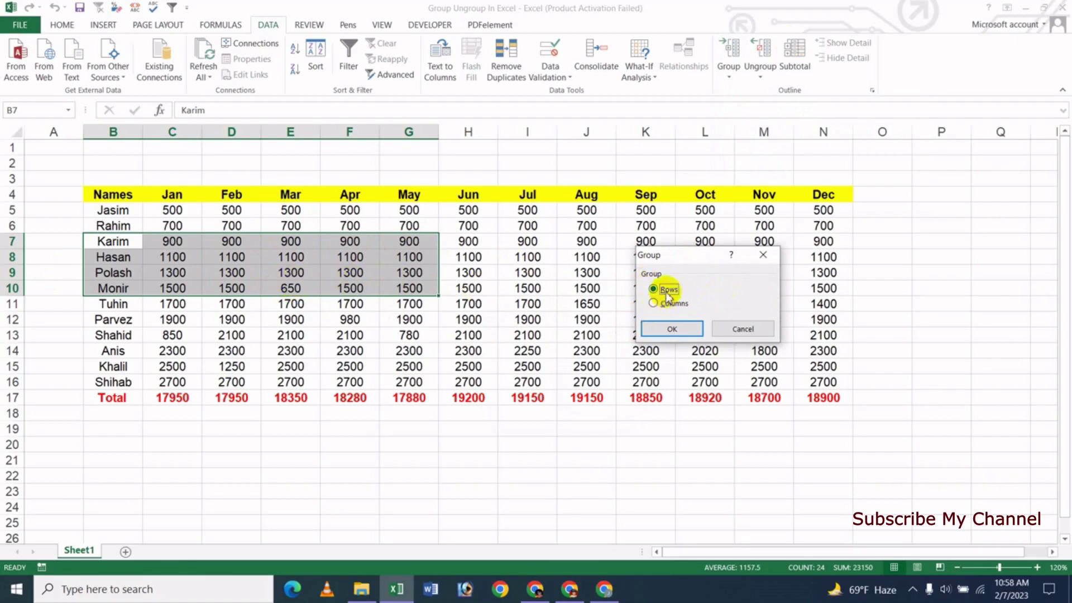
pyautogui.click(668, 329)
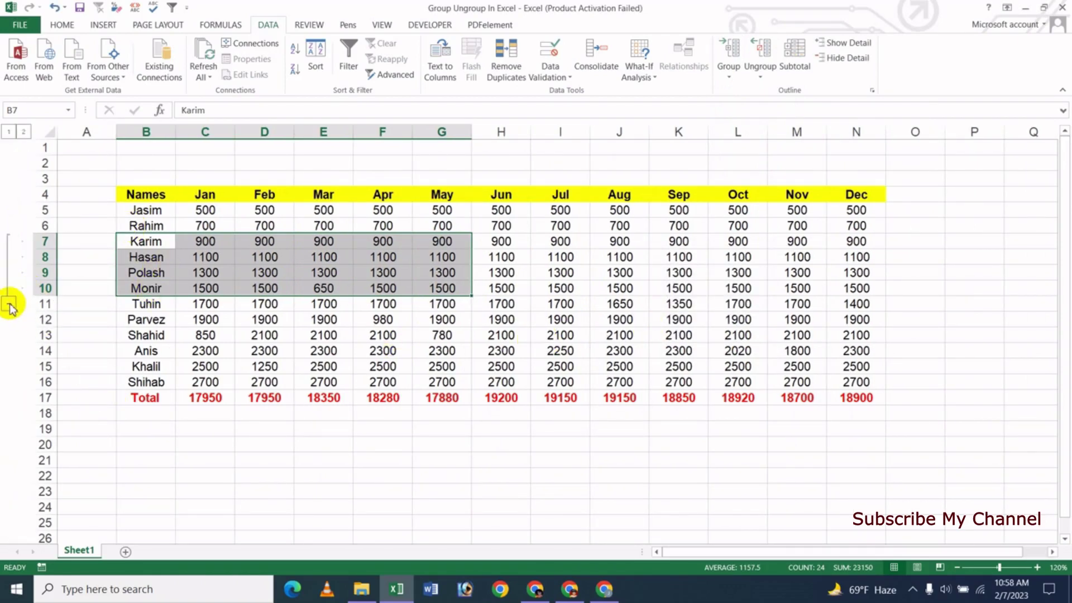
pyautogui.click(10, 304)
pyautogui.click(9, 242)
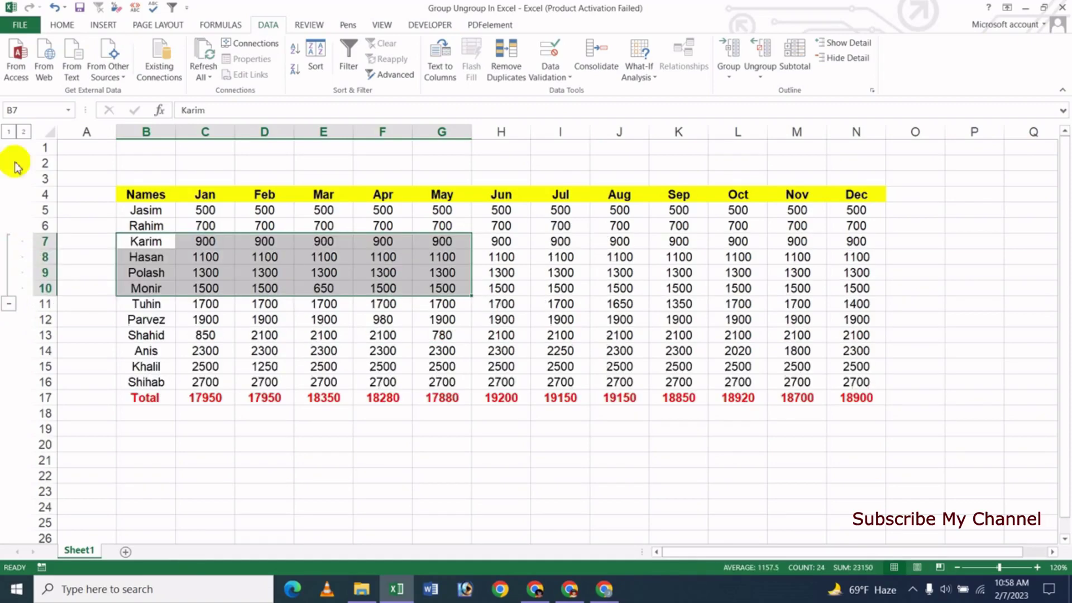
pyautogui.click(9, 132)
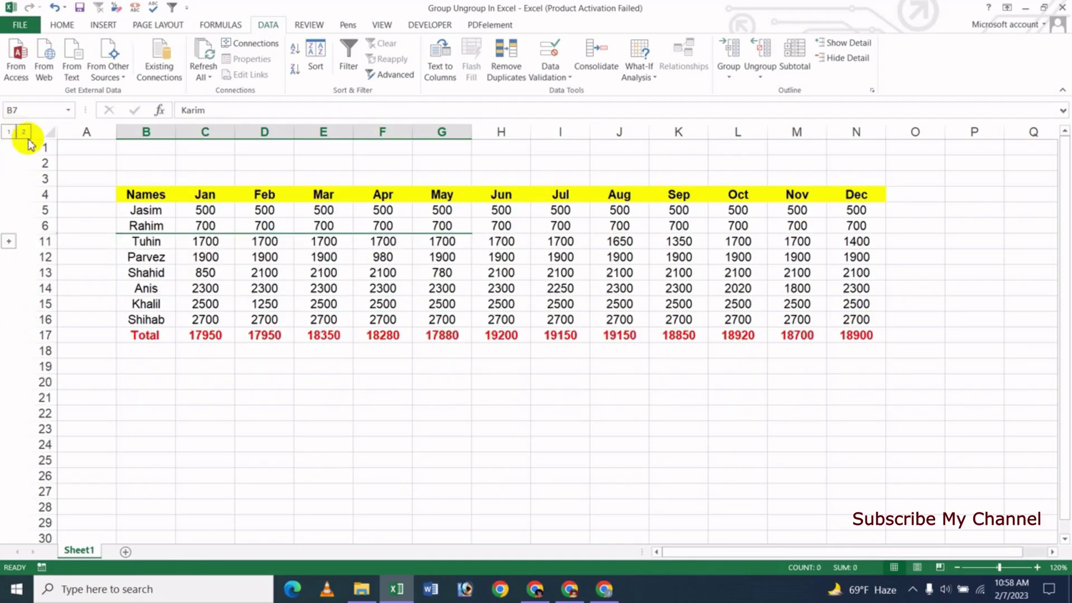
pyautogui.click(25, 134)
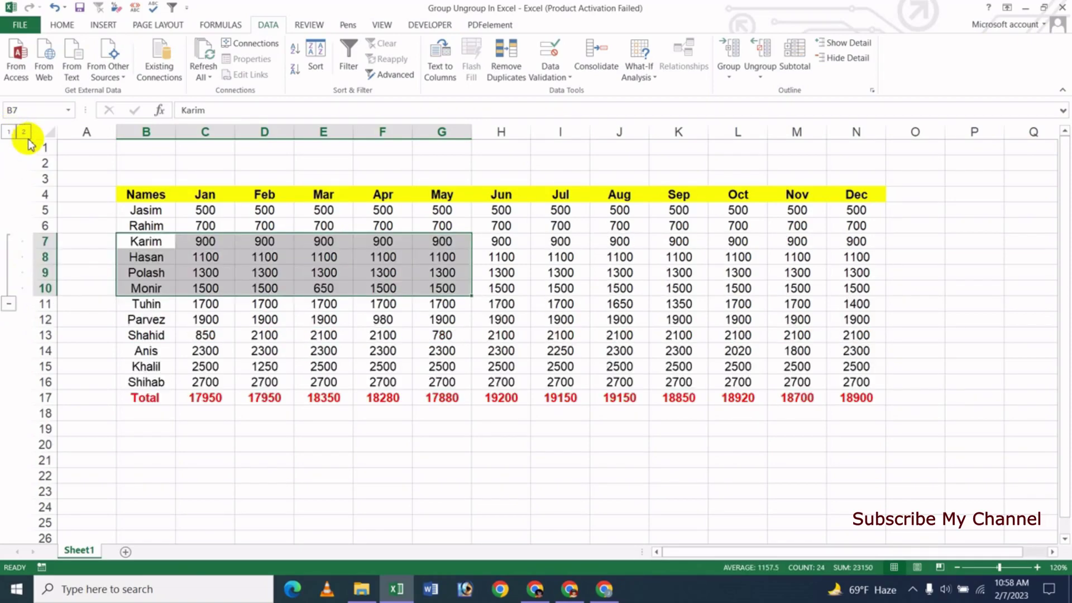
pyautogui.click(860, 59)
pyautogui.click(859, 45)
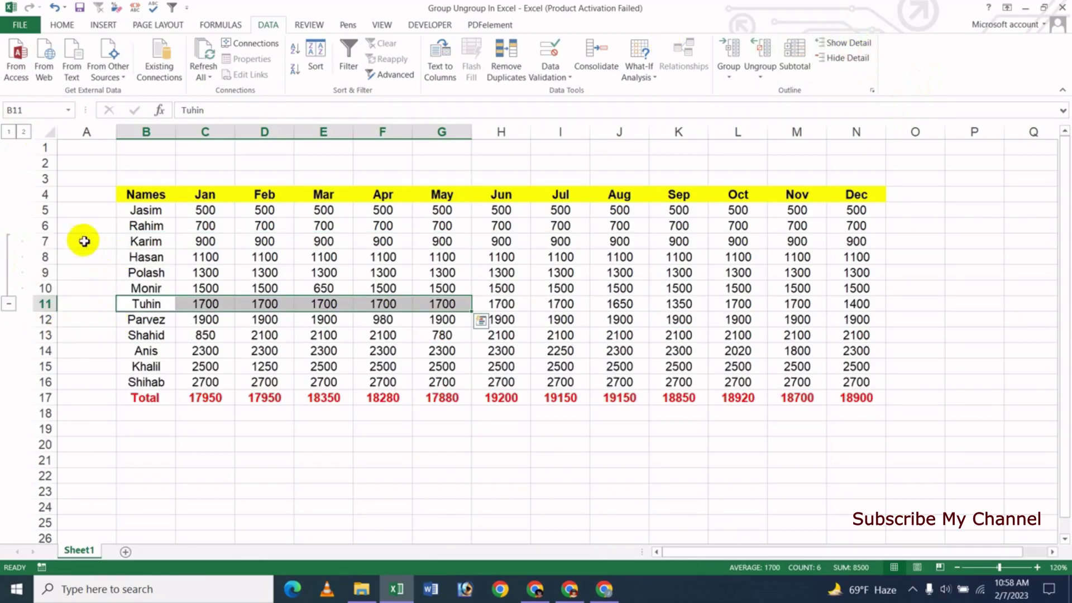
# Step: Select B7:G11 (Karim to Tuhin, Jan–May) and ungroup those rows by Rows
pyautogui.moveTo(141, 242); pyautogui.dragTo(442, 306)
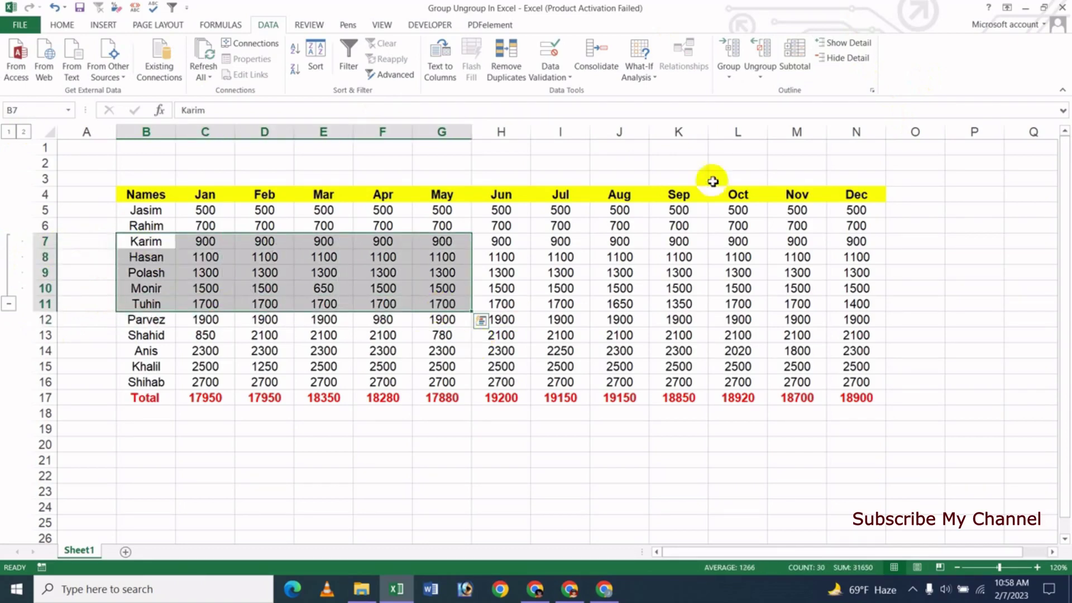
pyautogui.click(760, 73)
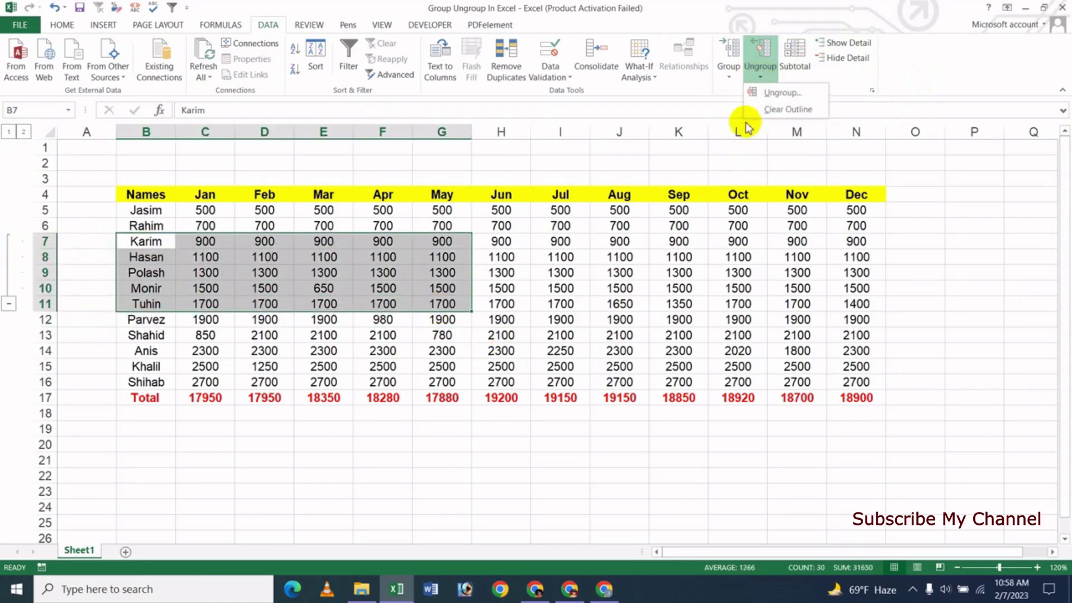
pyautogui.click(775, 98)
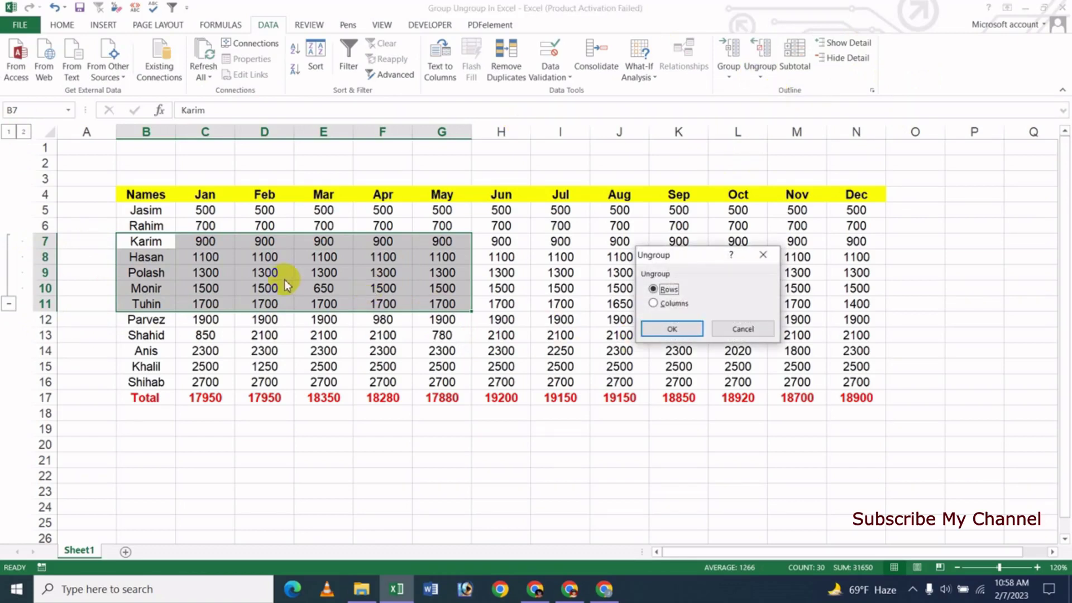
pyautogui.click(677, 330)
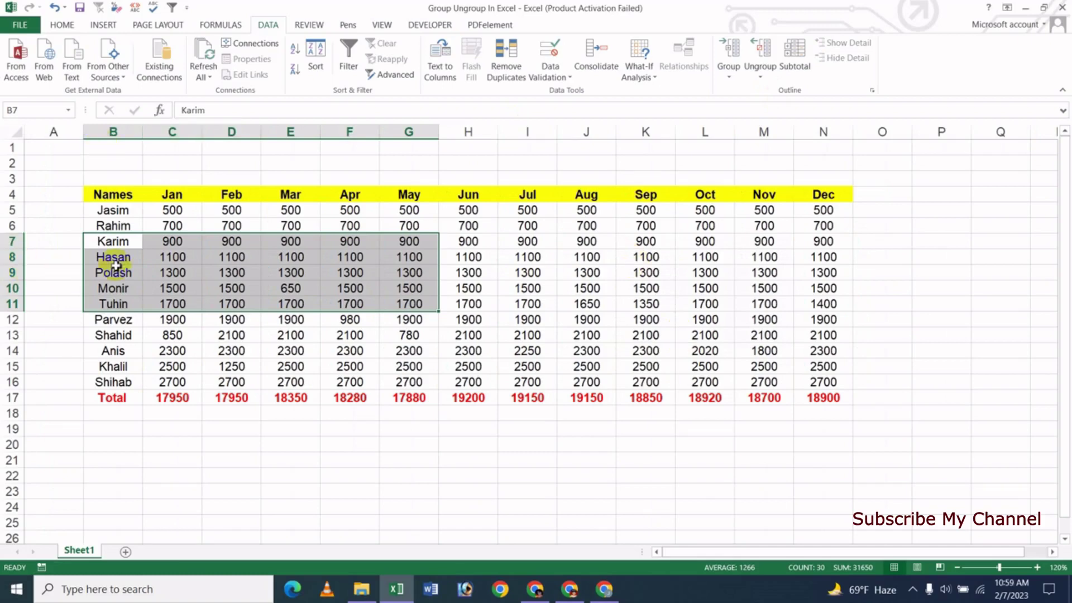
# Step: Group the selected columns B–G using the Columns option in the Group dialog
pyautogui.click(728, 72)
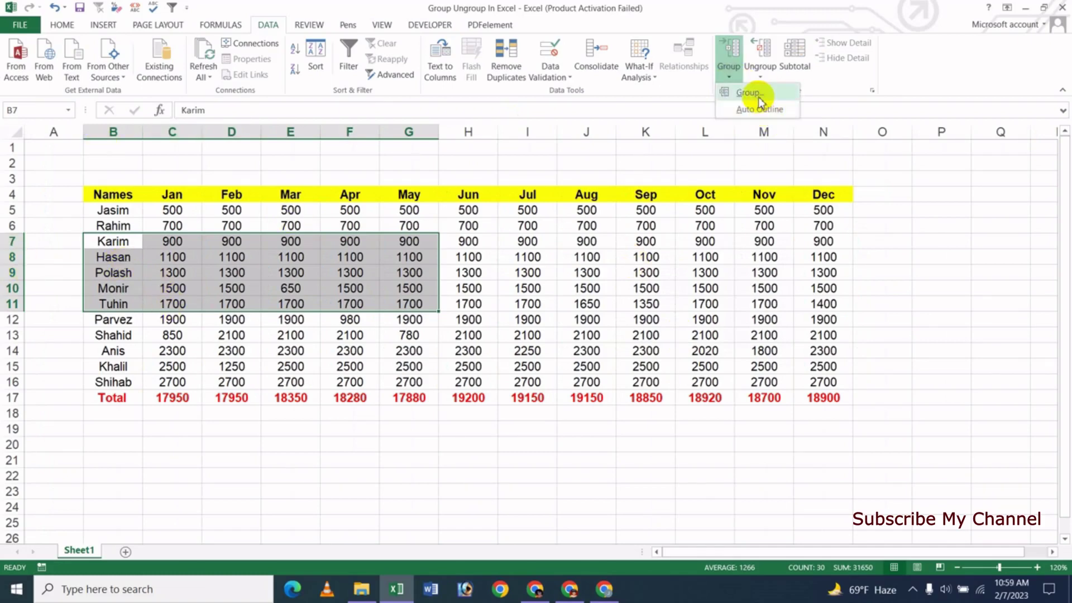
pyautogui.click(748, 93)
pyautogui.click(665, 301)
pyautogui.click(672, 329)
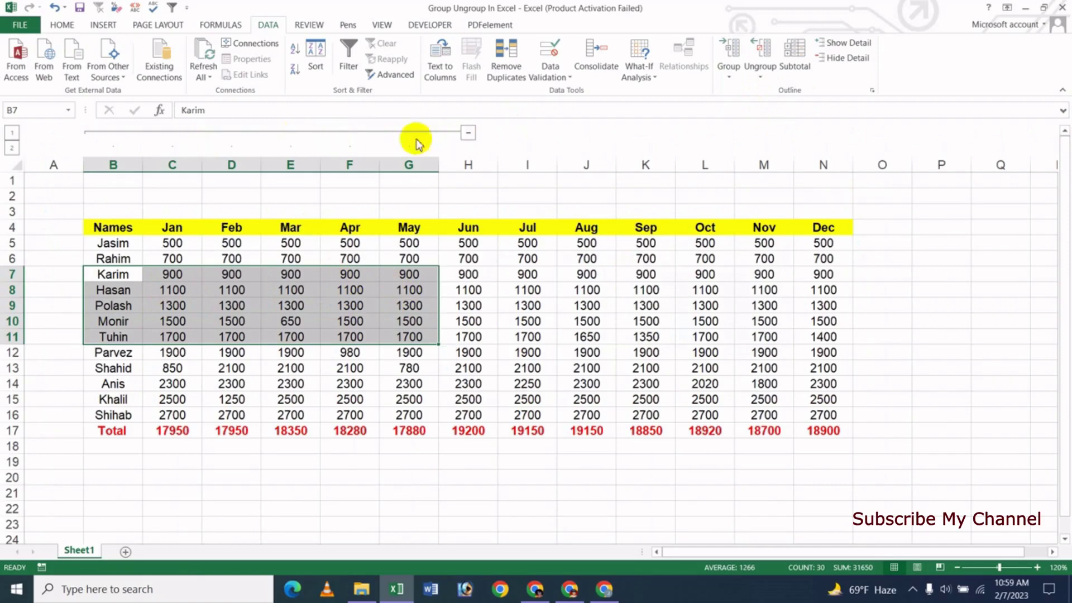
# Step: Collapse and re-expand columns B–G with the minus/plus button and outline levels 1 and 2
pyautogui.click(469, 133)
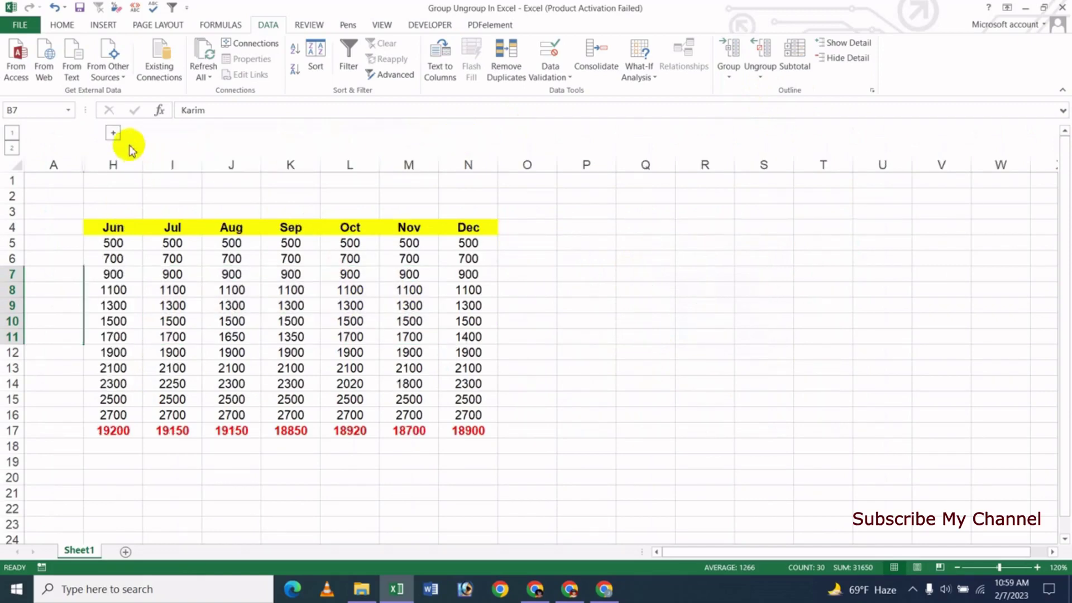
pyautogui.click(113, 134)
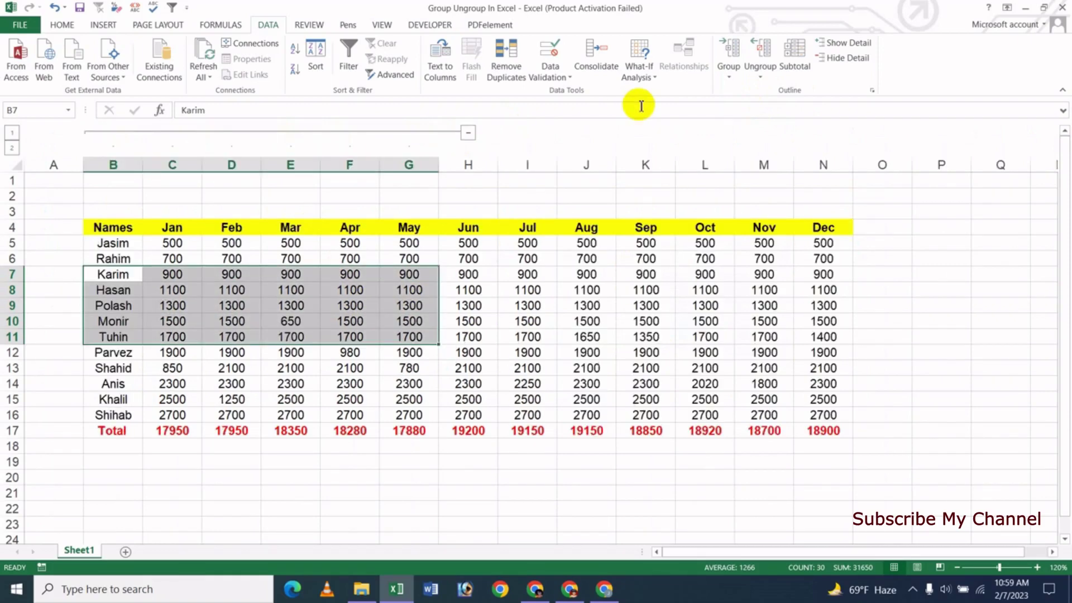
pyautogui.click(12, 136)
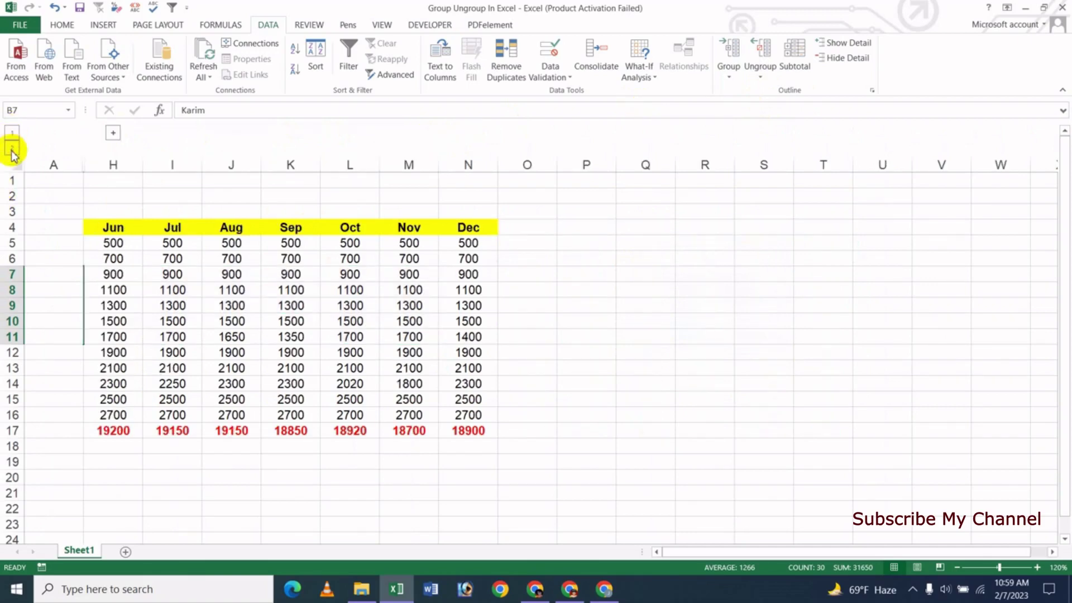
pyautogui.click(12, 150)
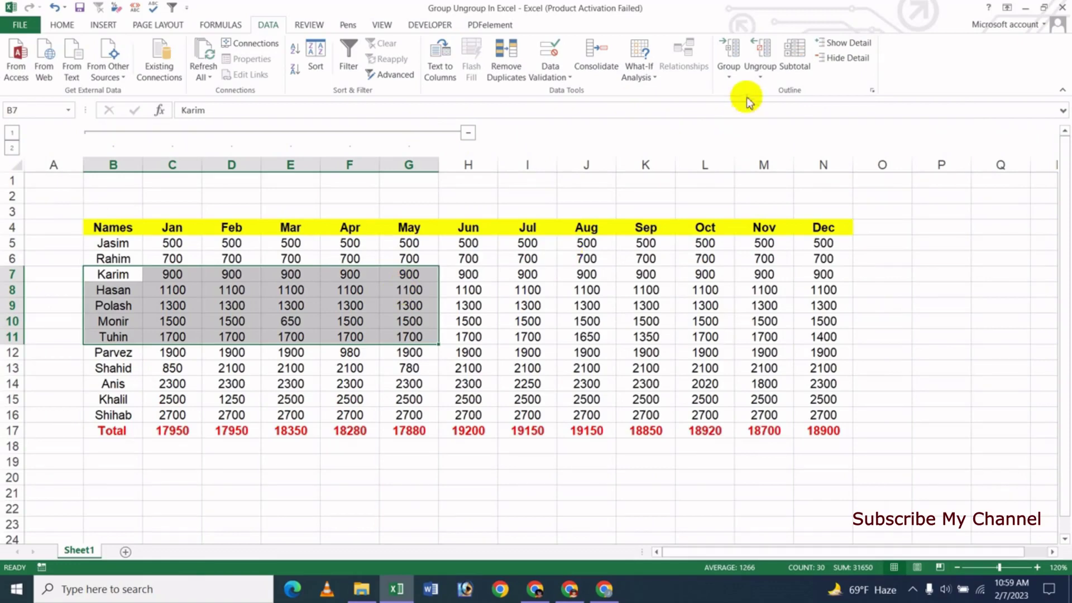
# Step: Ungroup columns B–G by Columns, then select a cell inside the sales table
pyautogui.click(759, 72)
pyautogui.click(766, 94)
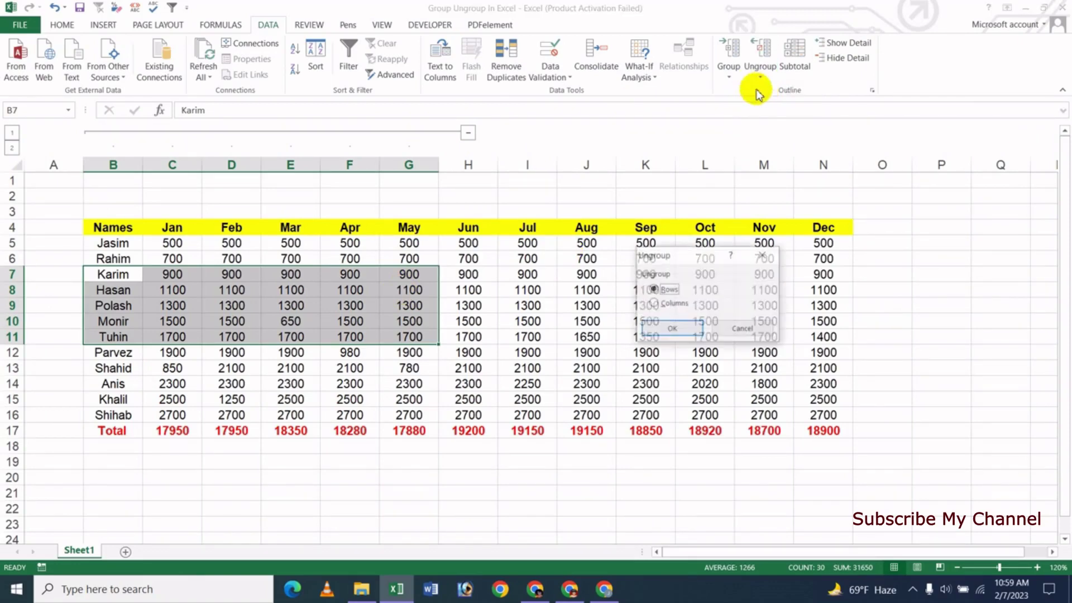
pyautogui.click(662, 306)
pyautogui.click(668, 329)
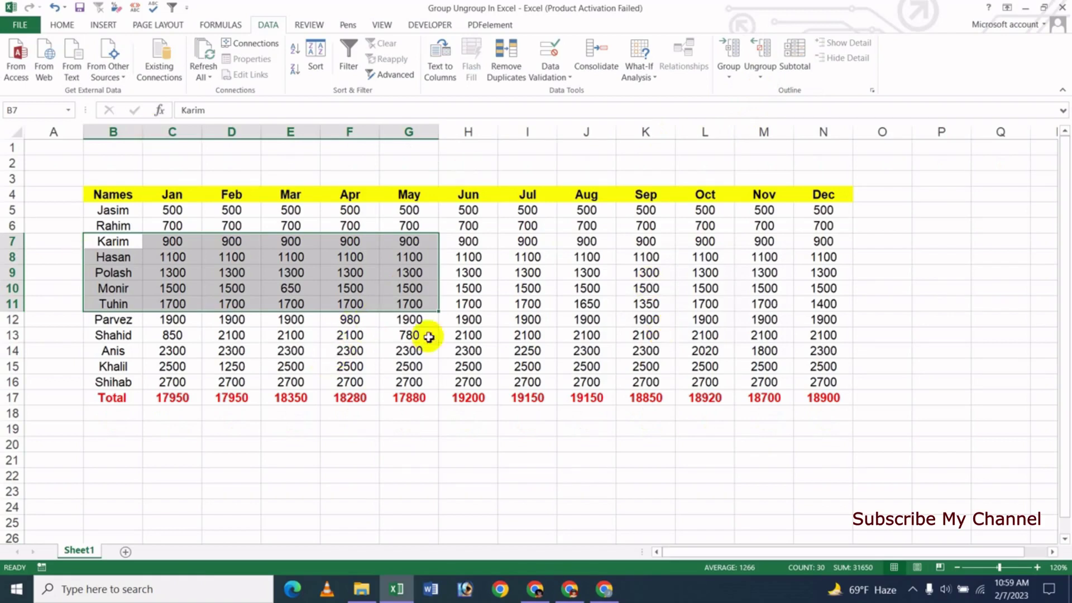
pyautogui.click(511, 333)
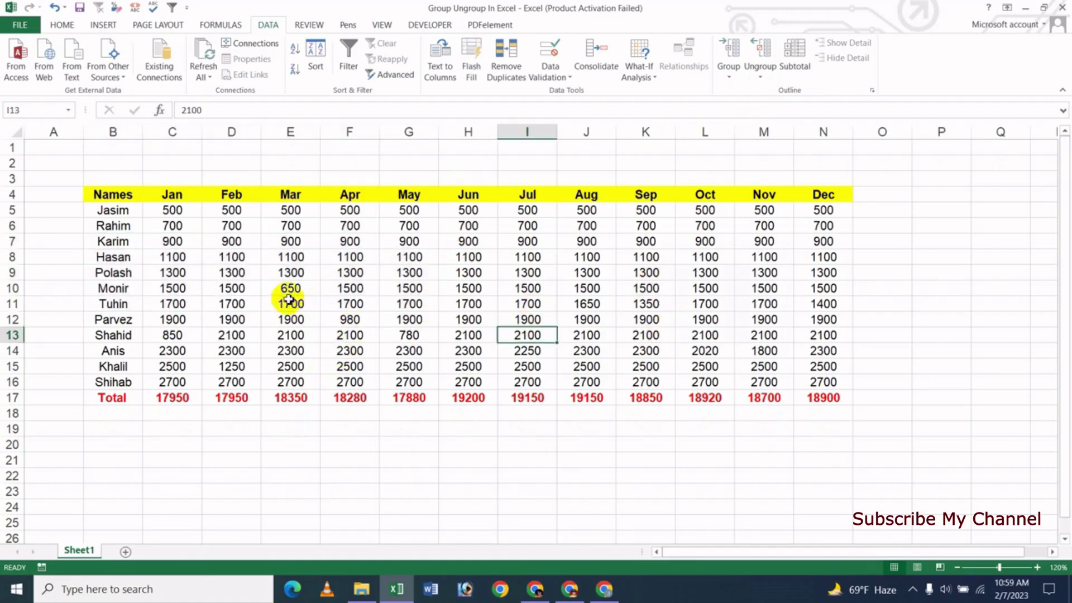
pyautogui.click(290, 273)
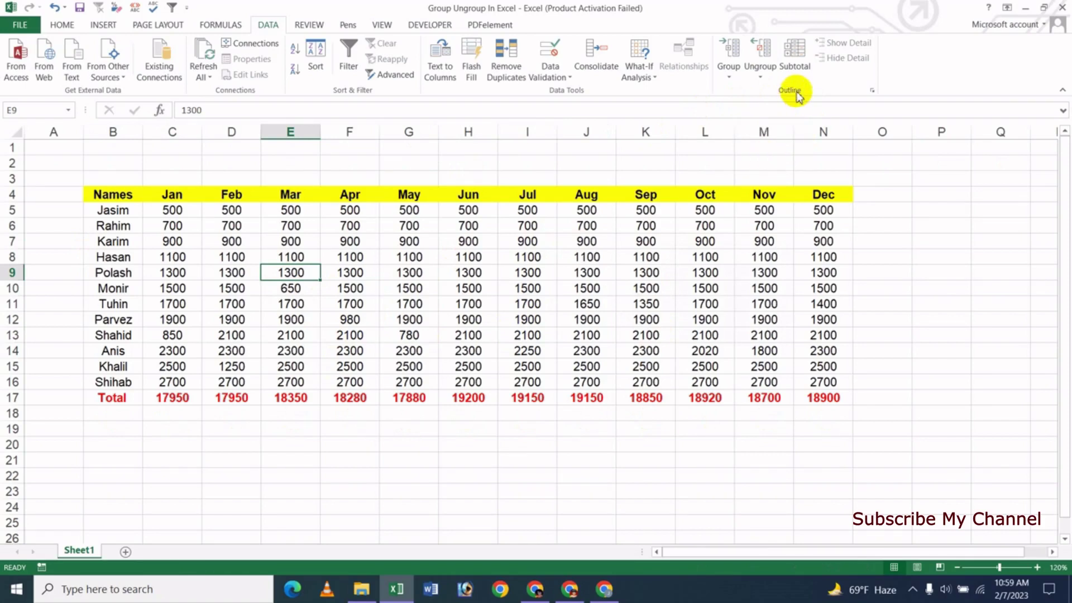
# Step: Open the Outline Settings dialog from the Data tab's Outline group launcher
pyautogui.click(872, 91)
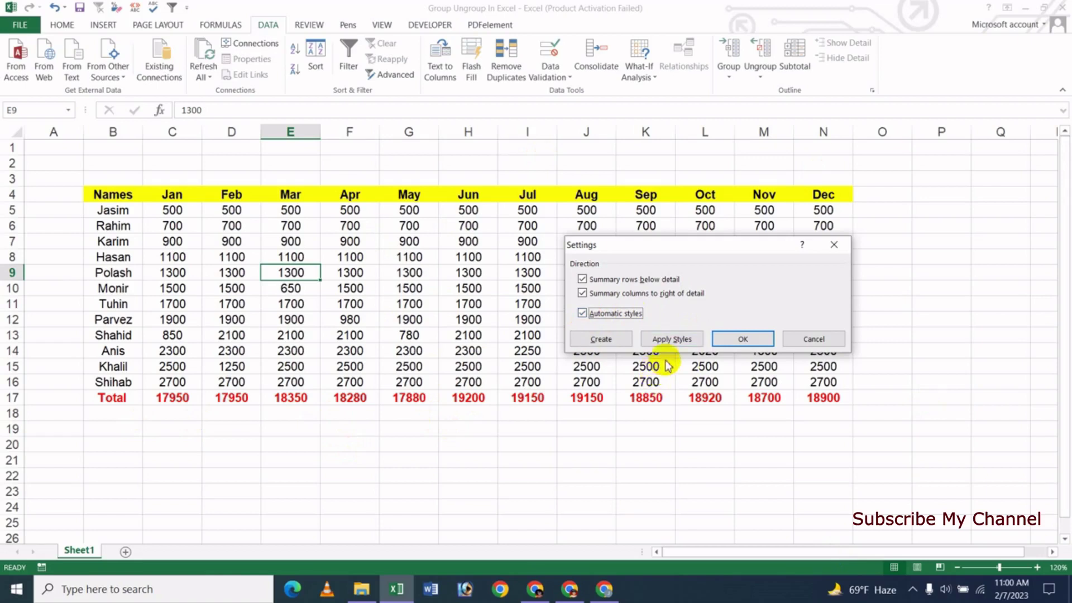
# Step: Close and reopen Outline Settings, then Create an automatic outline grouping rows 5–16 above Total
pyautogui.click(666, 340)
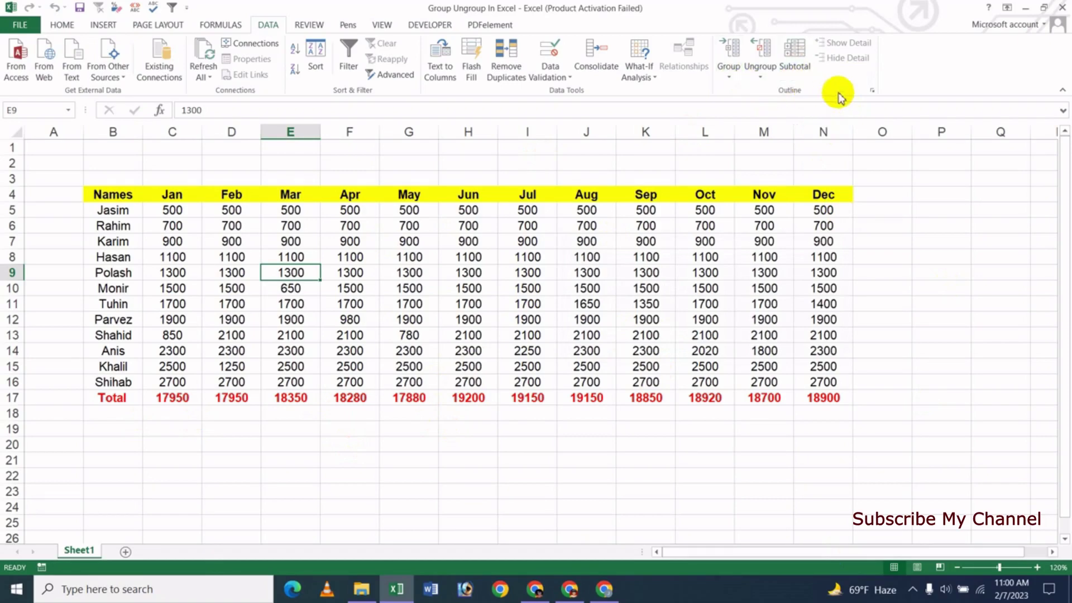
pyautogui.click(871, 90)
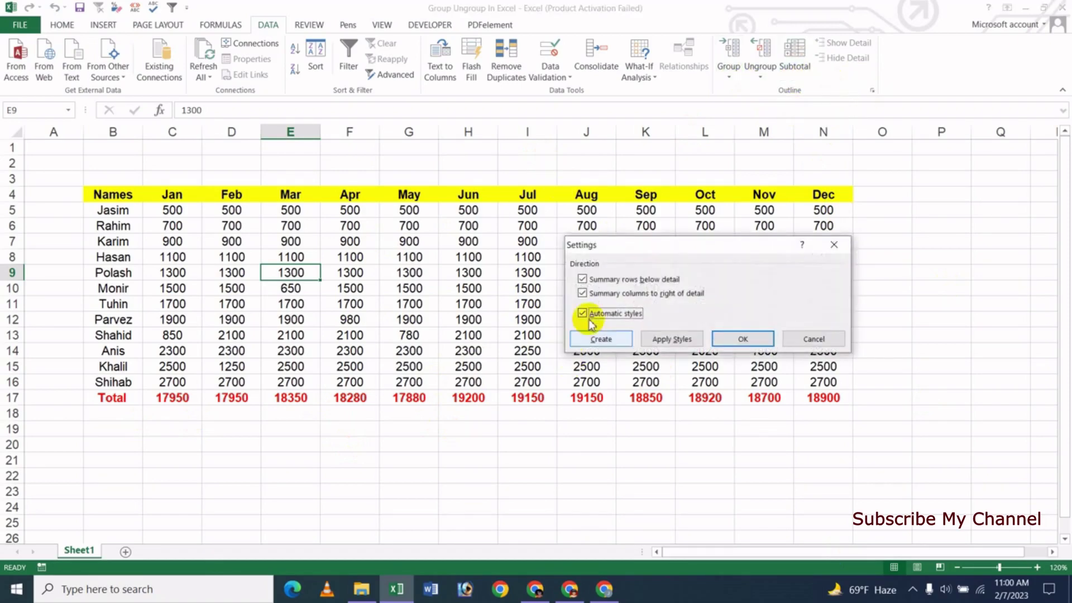
pyautogui.click(593, 339)
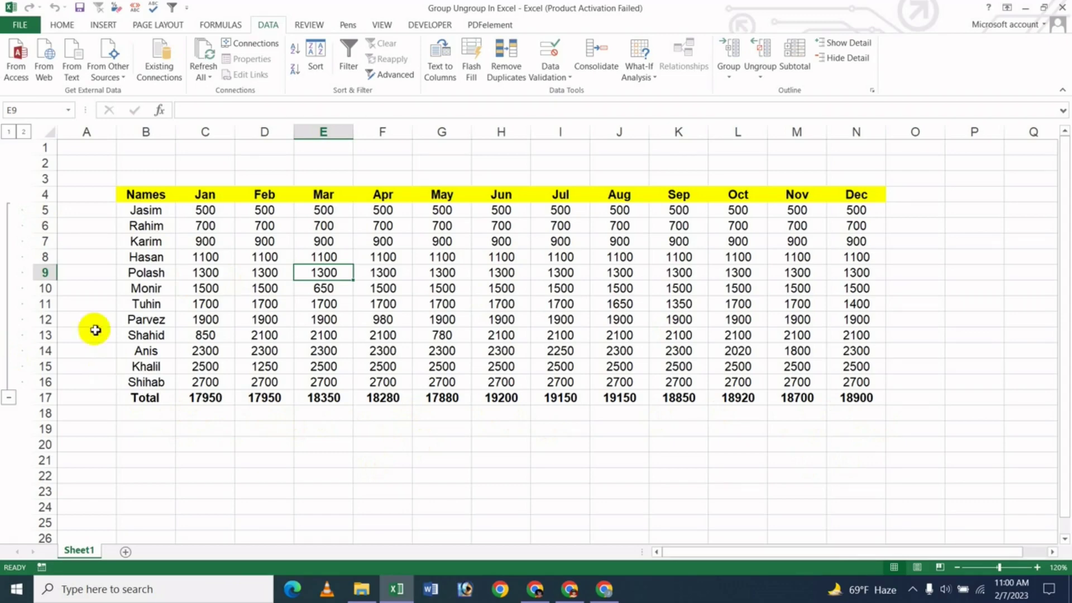
pyautogui.click(9, 399)
pyautogui.click(9, 210)
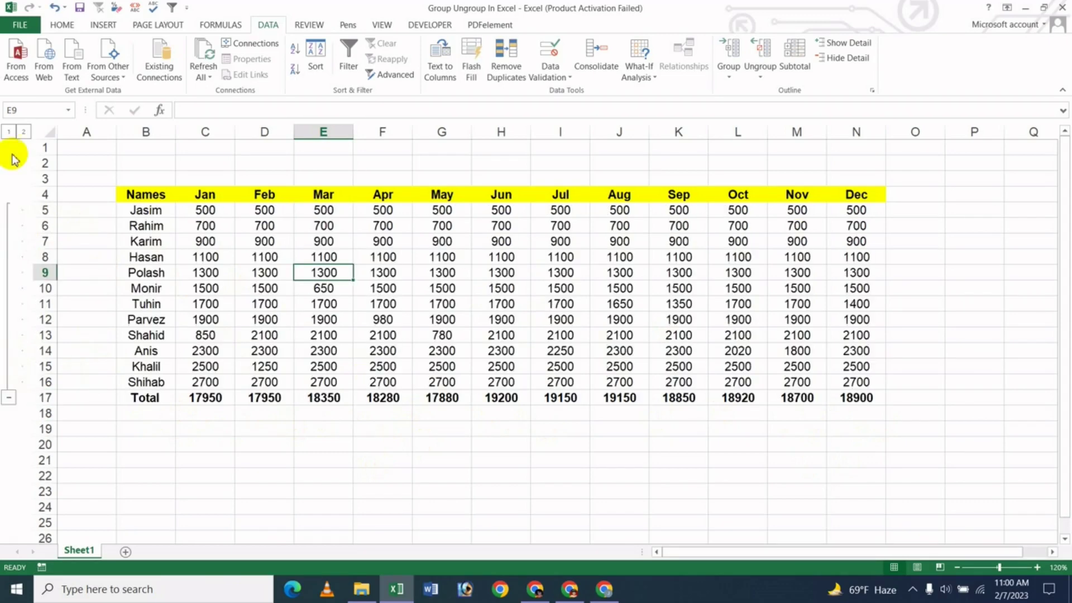
pyautogui.click(8, 133)
pyautogui.click(24, 132)
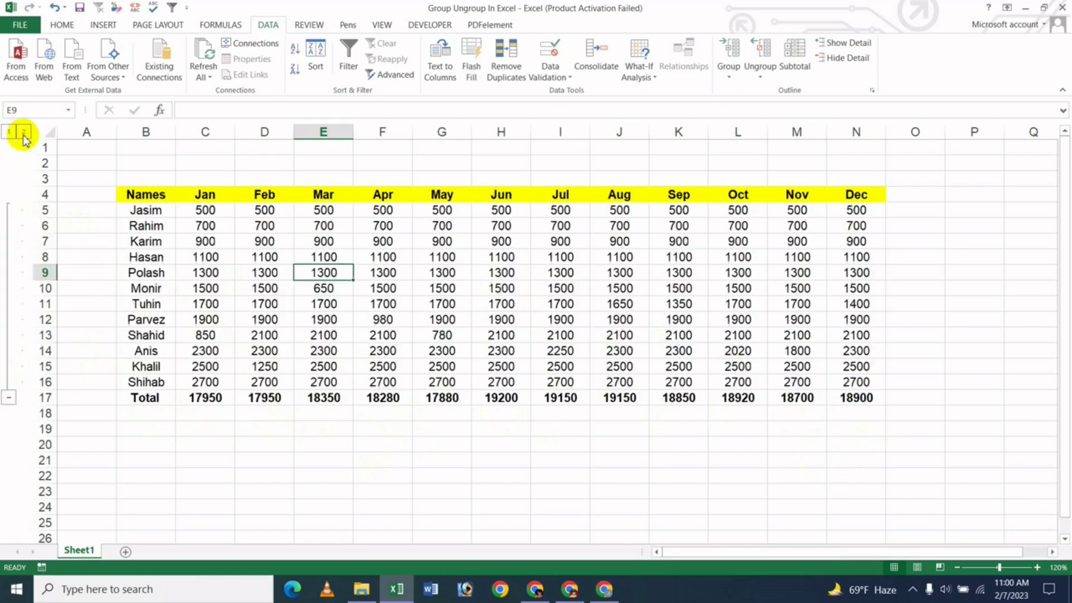
pyautogui.click(850, 58)
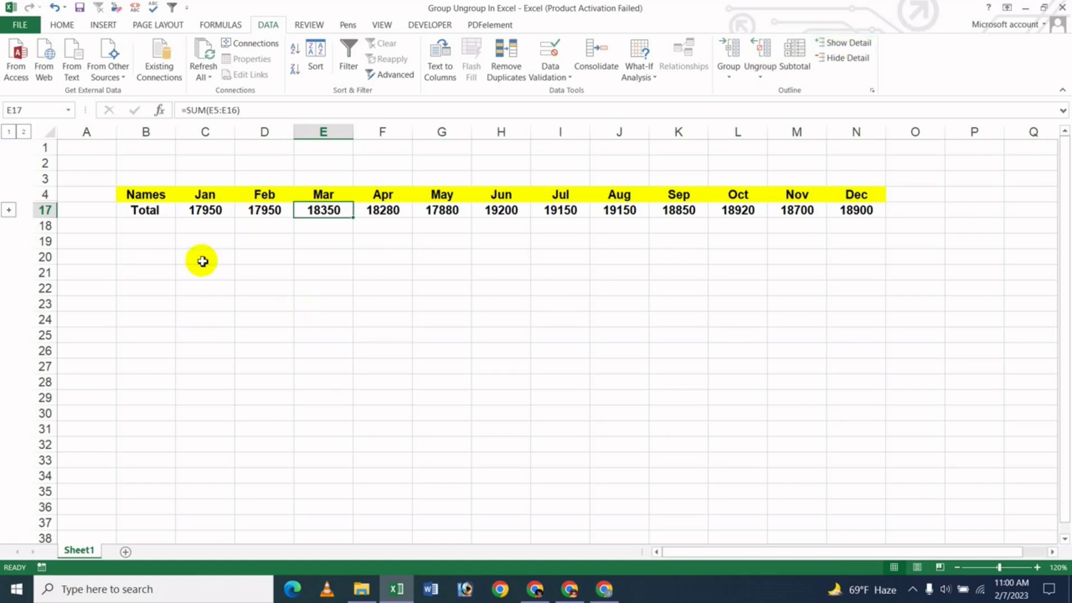
pyautogui.click(846, 43)
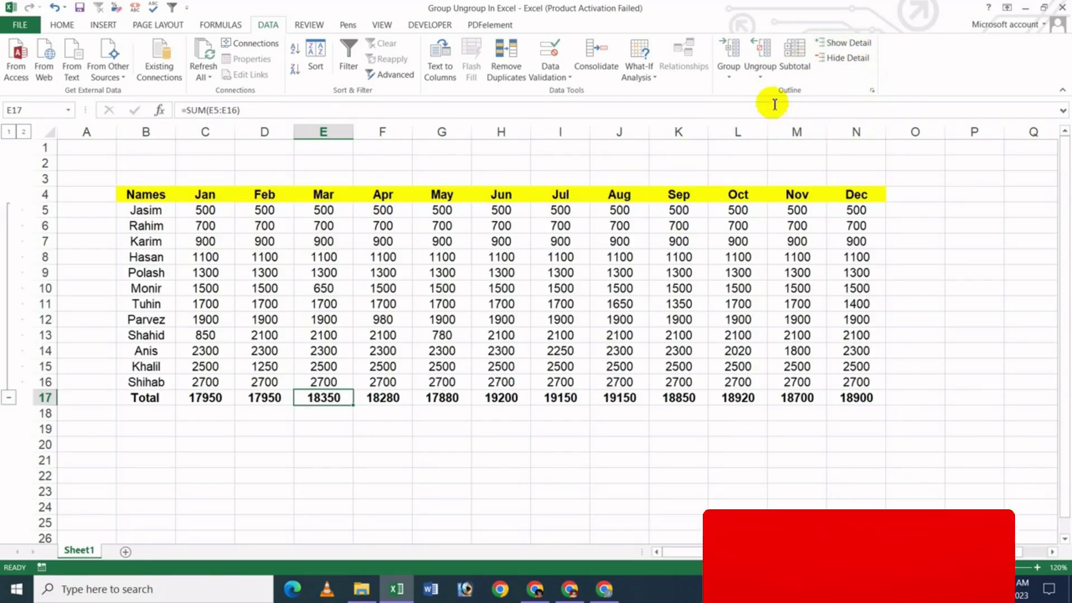
# Step: Review the Automatic styles option in Outline Settings, then close the dialog
pyautogui.click(872, 89)
pyautogui.click(606, 313)
pyautogui.click(612, 314)
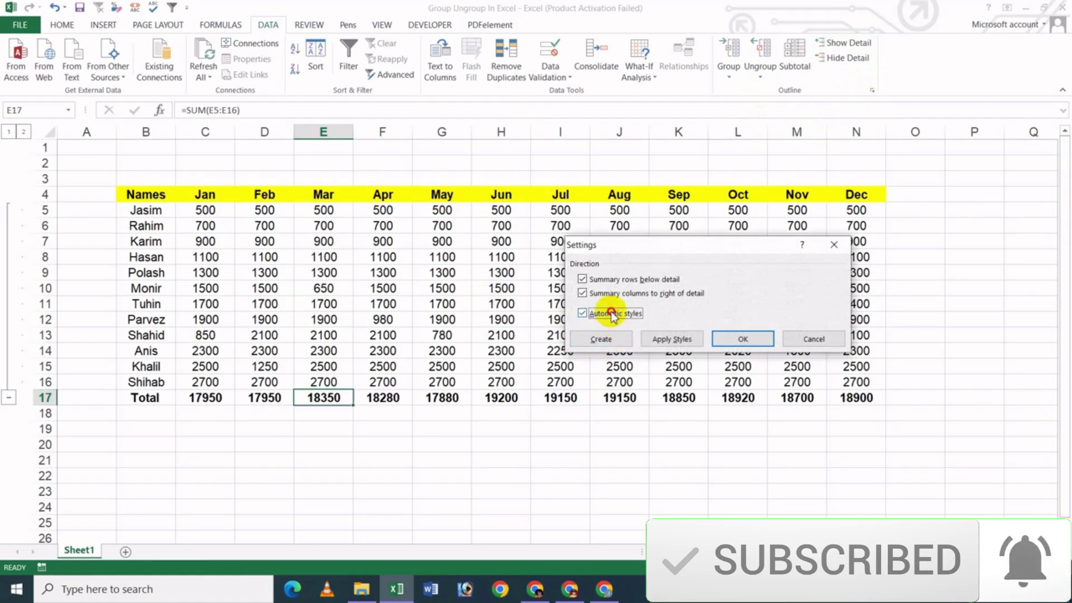
pyautogui.click(745, 340)
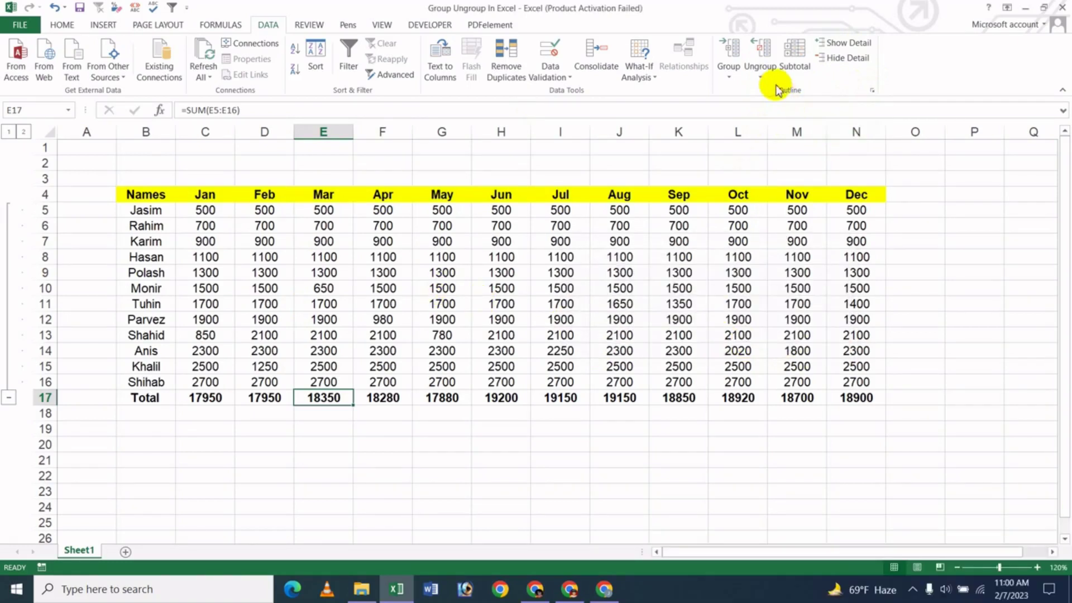
# Step: Clear the entire outline with Ungroup > Clear Outline and select a table cell
pyautogui.click(761, 78)
pyautogui.click(806, 109)
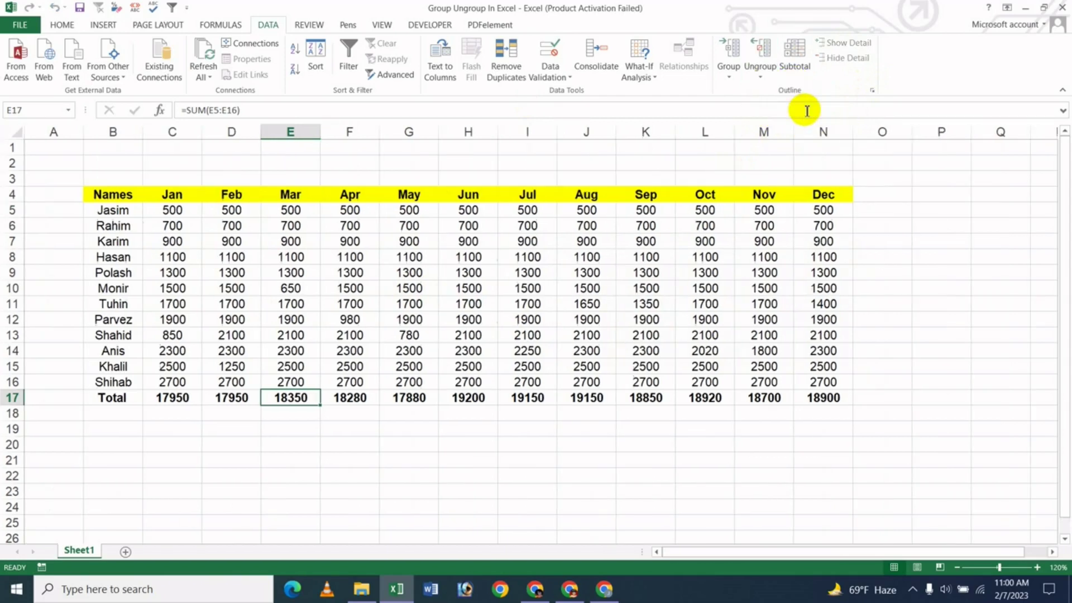
pyautogui.click(334, 308)
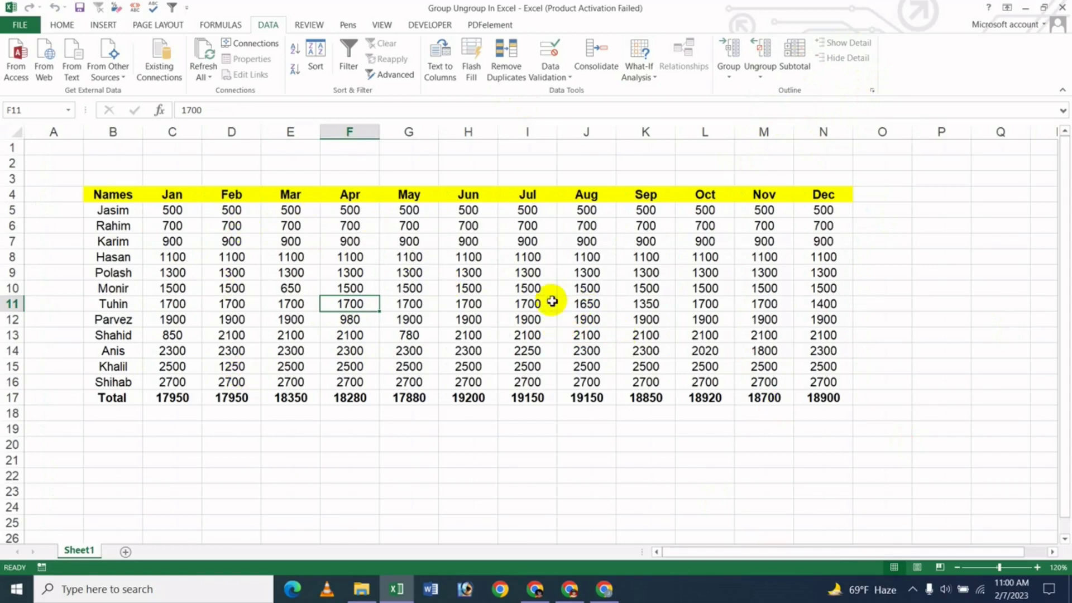
pyautogui.click(446, 286)
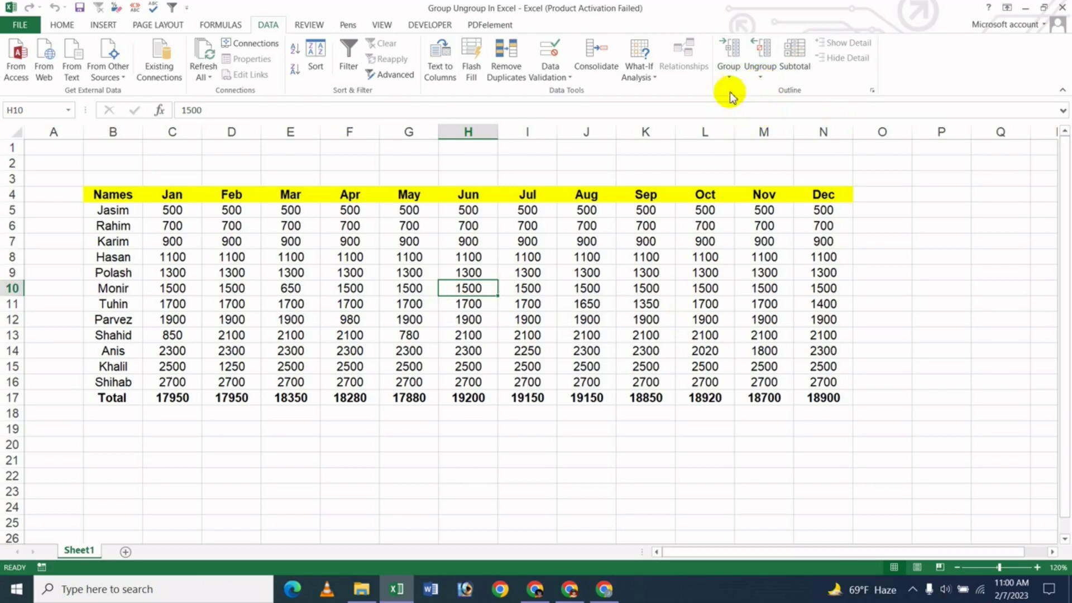
pyautogui.click(762, 81)
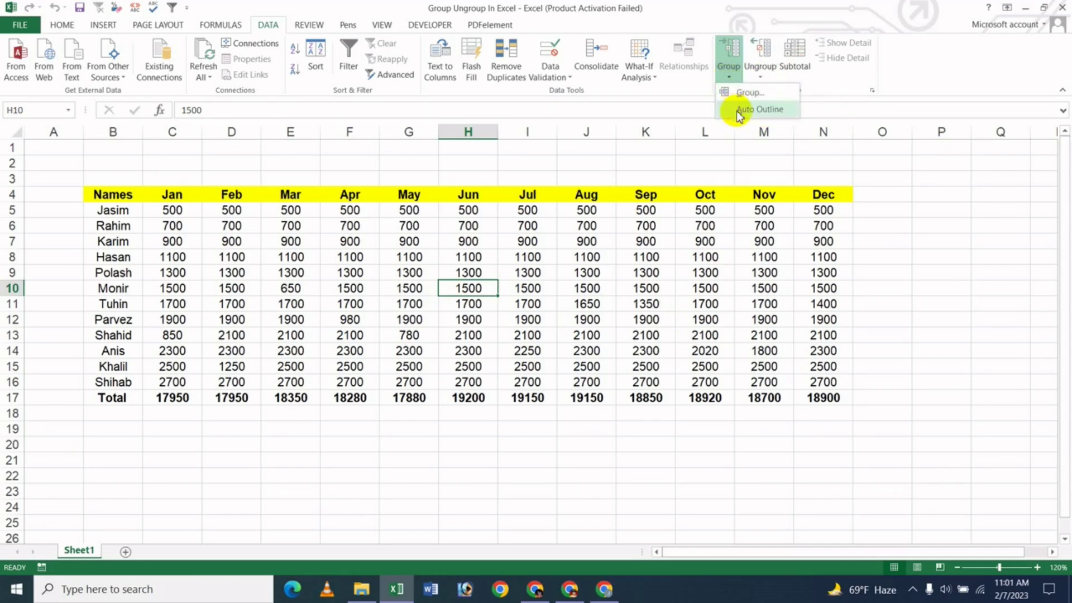
pyautogui.click(759, 83)
pyautogui.click(759, 82)
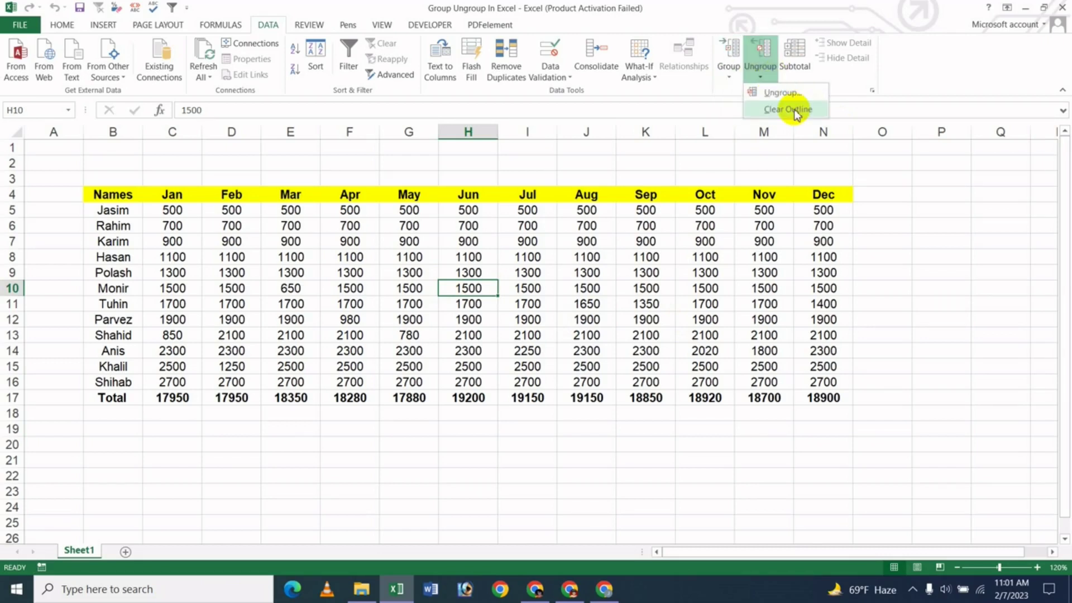
pyautogui.click(753, 282)
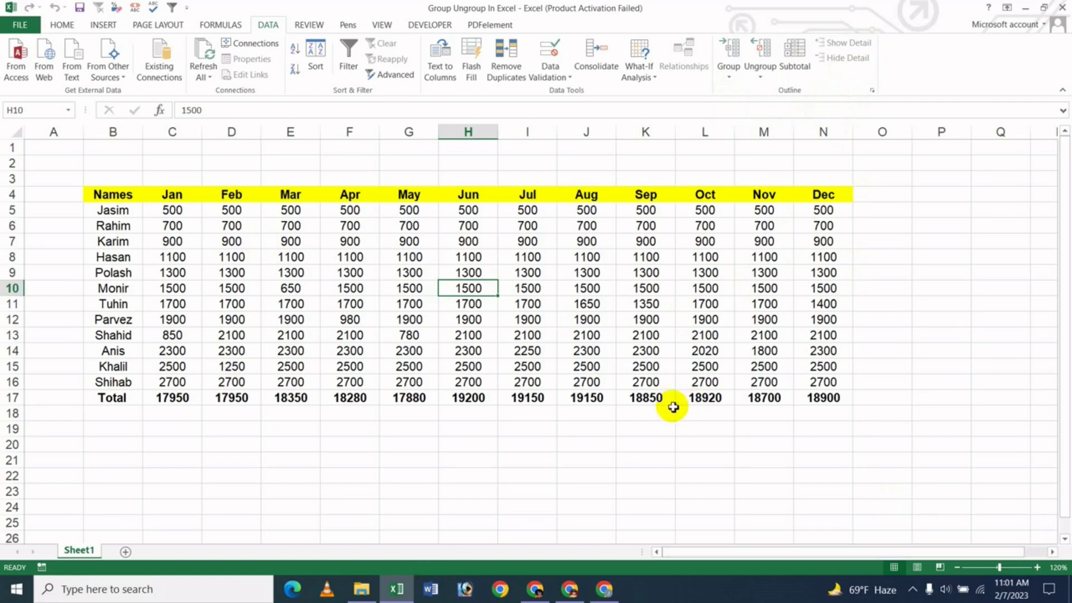
pyautogui.click(325, 340)
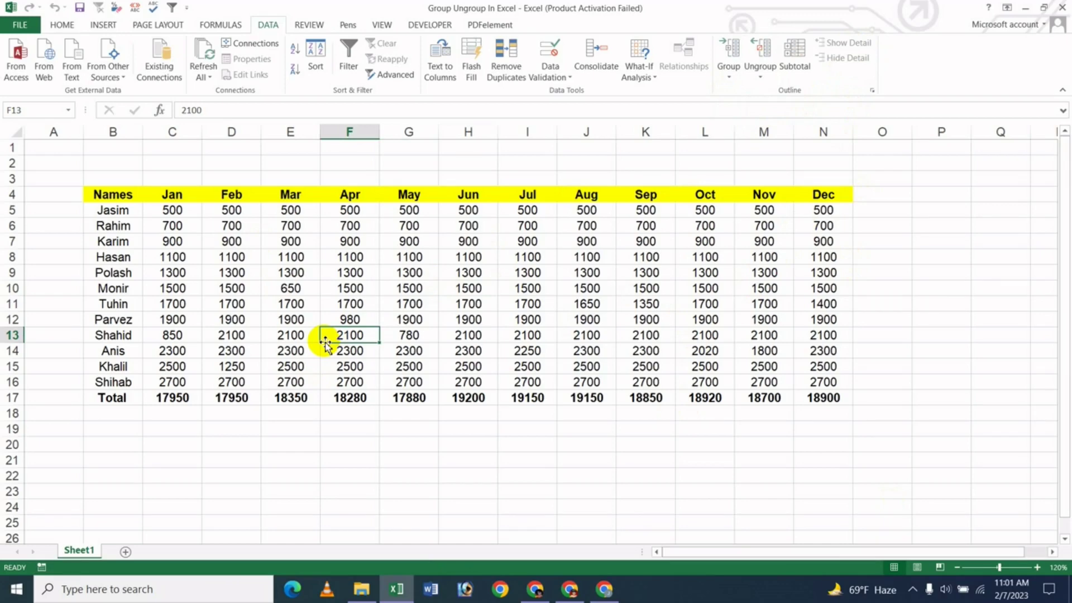
# Step: Switch to Chrome showing the JK Update Technology channel's Videos page
pyautogui.click(604, 589)
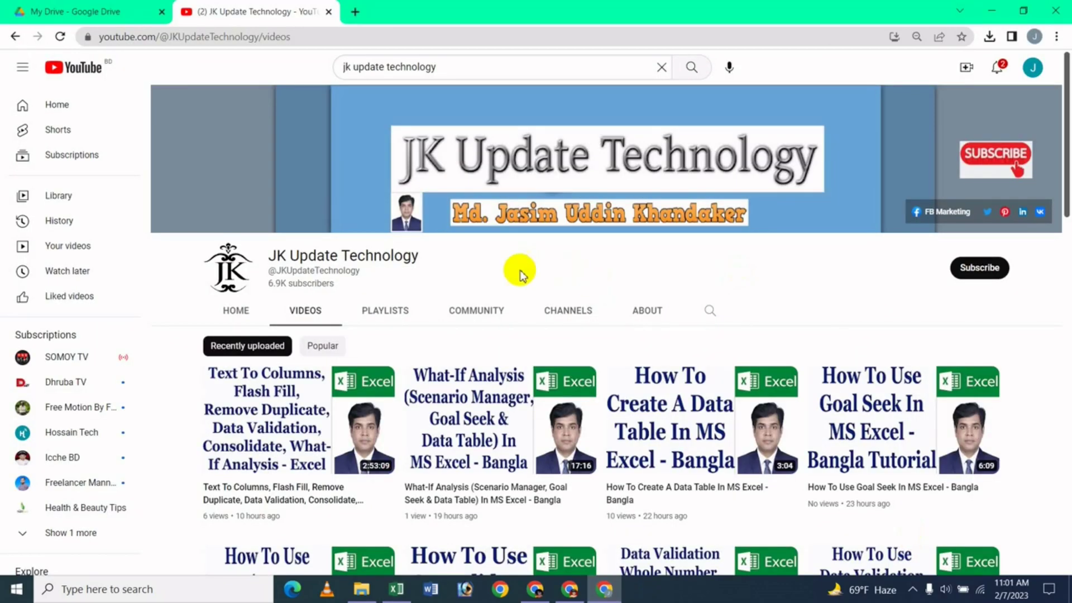